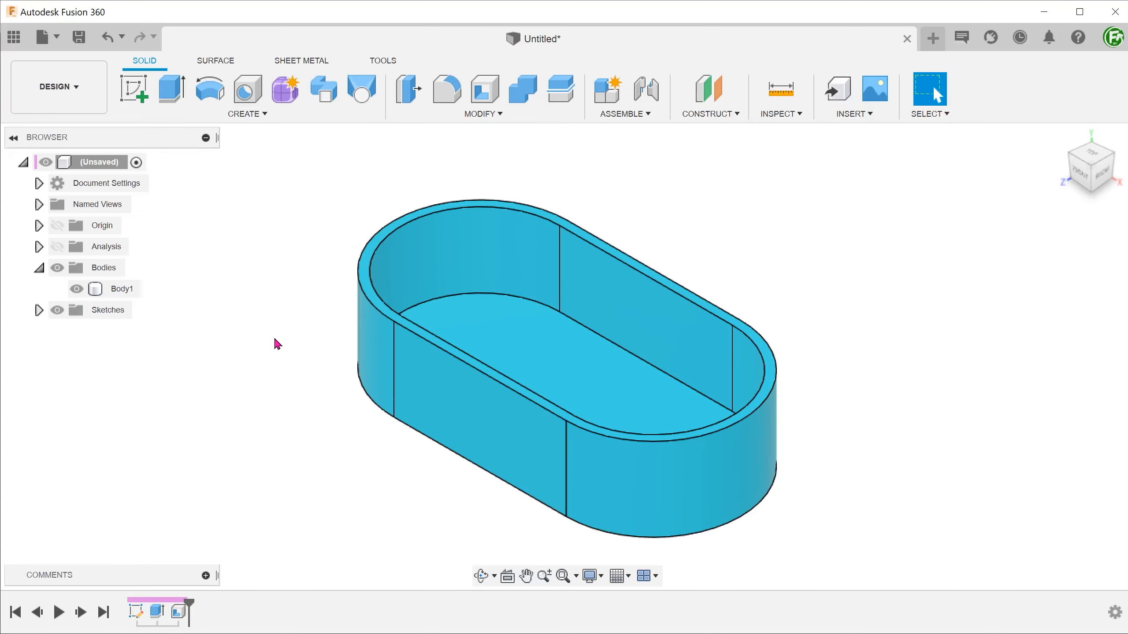
Step: Try a Thin Extrude of the box's top rim face upward by 10 mm
key(e)
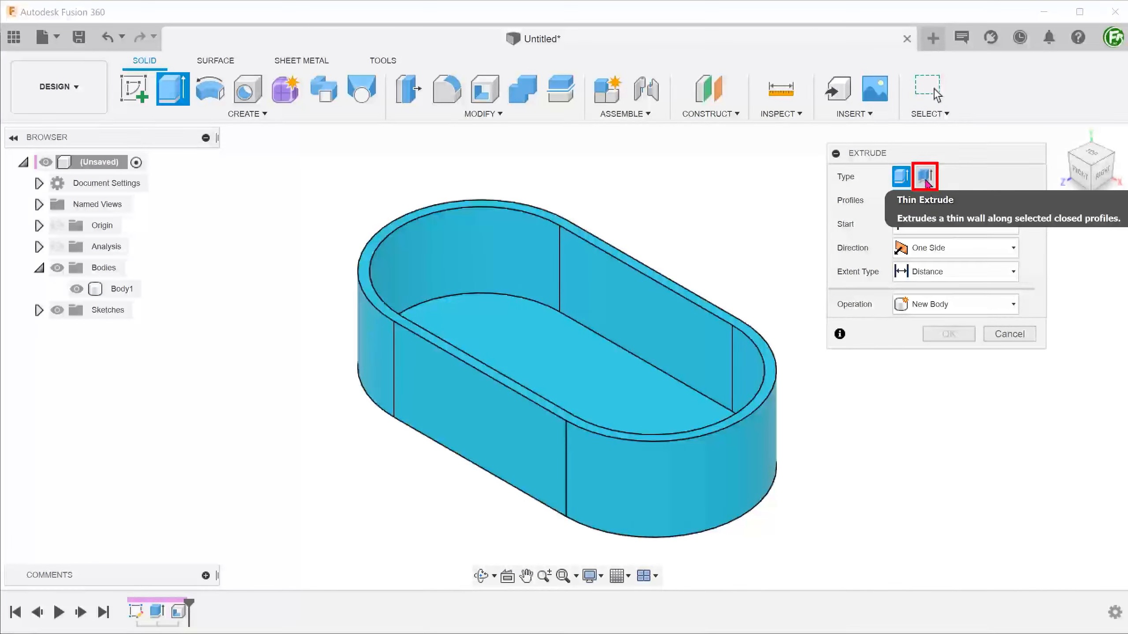
click(925, 177)
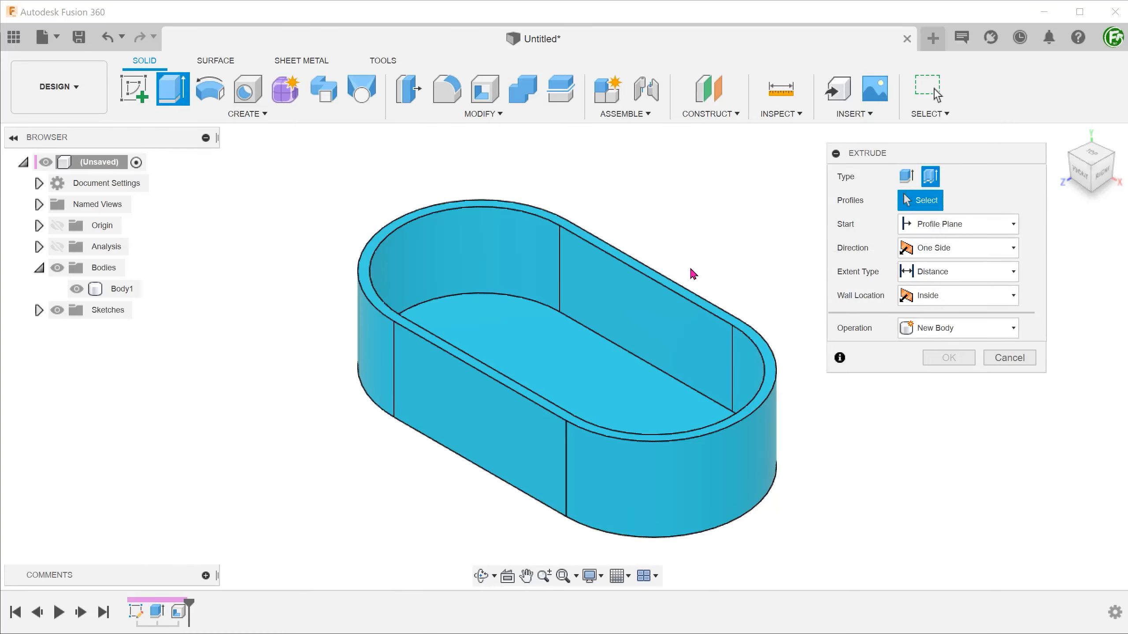
click(683, 294)
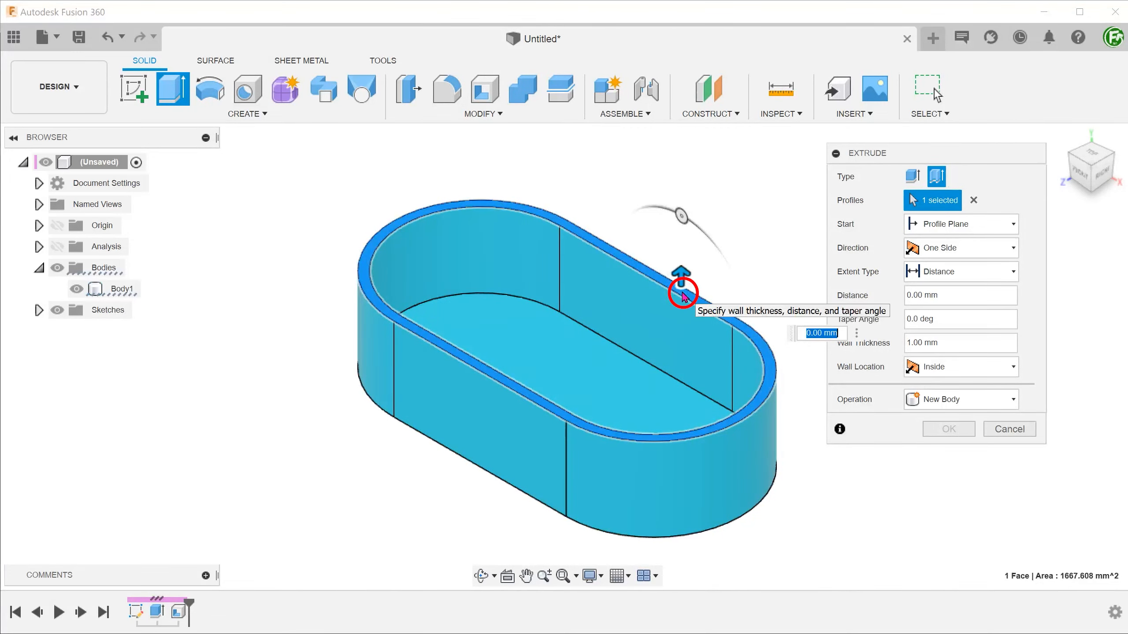
drag(681, 279, 681, 252)
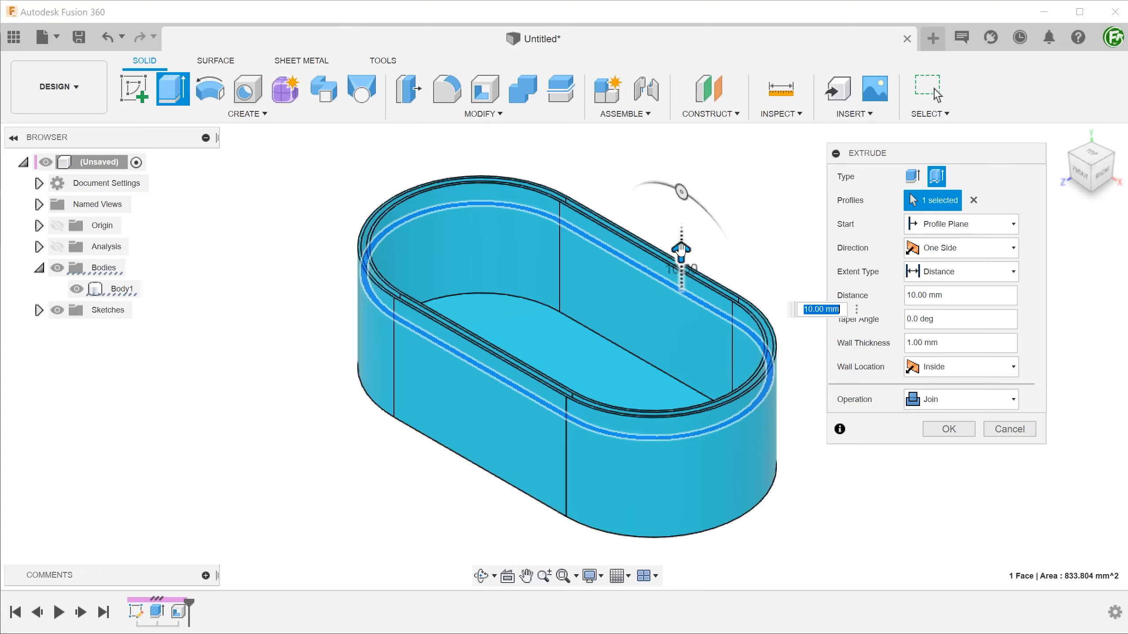
Step: Examine the thin wall preview in section from the New Right view, cancel the extrusion and restore the HOME view
click(57, 247)
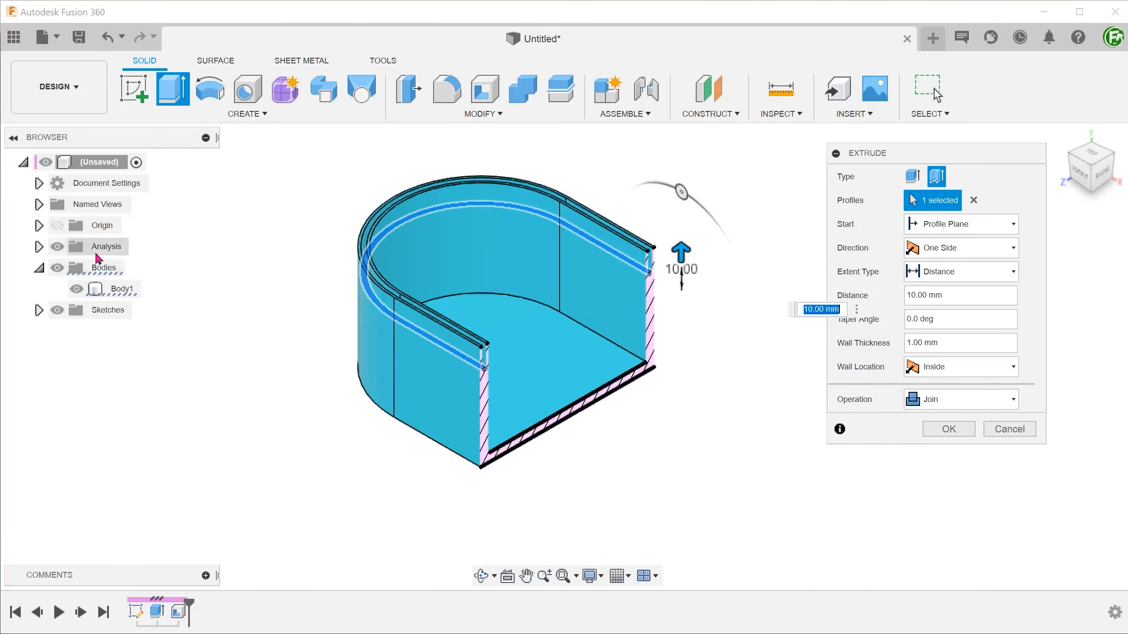
click(39, 204)
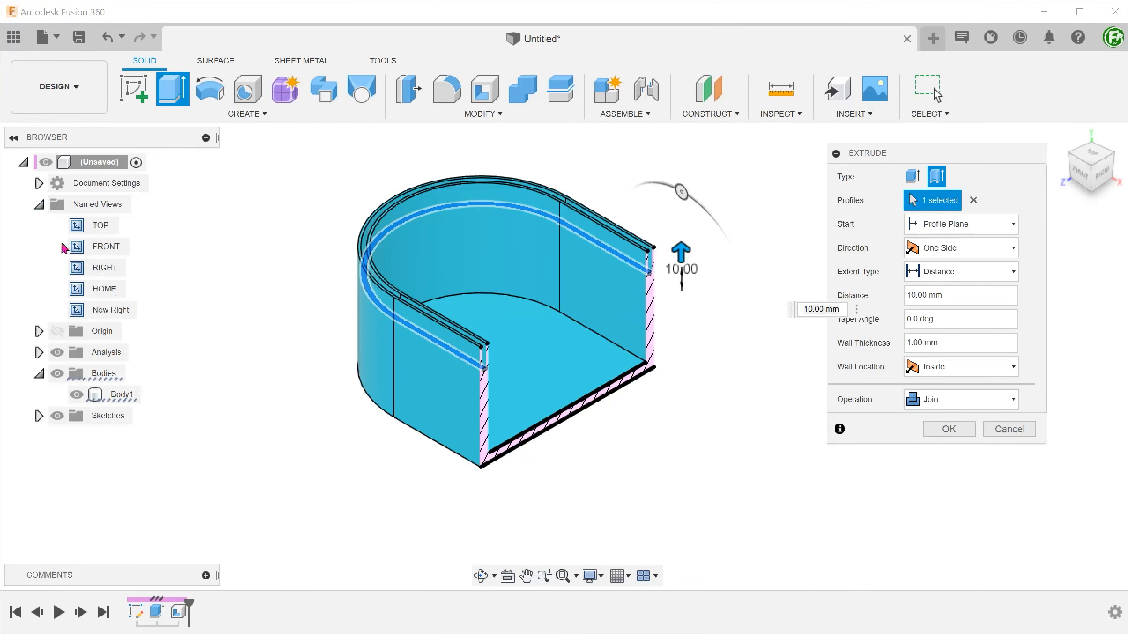
double_click(110, 310)
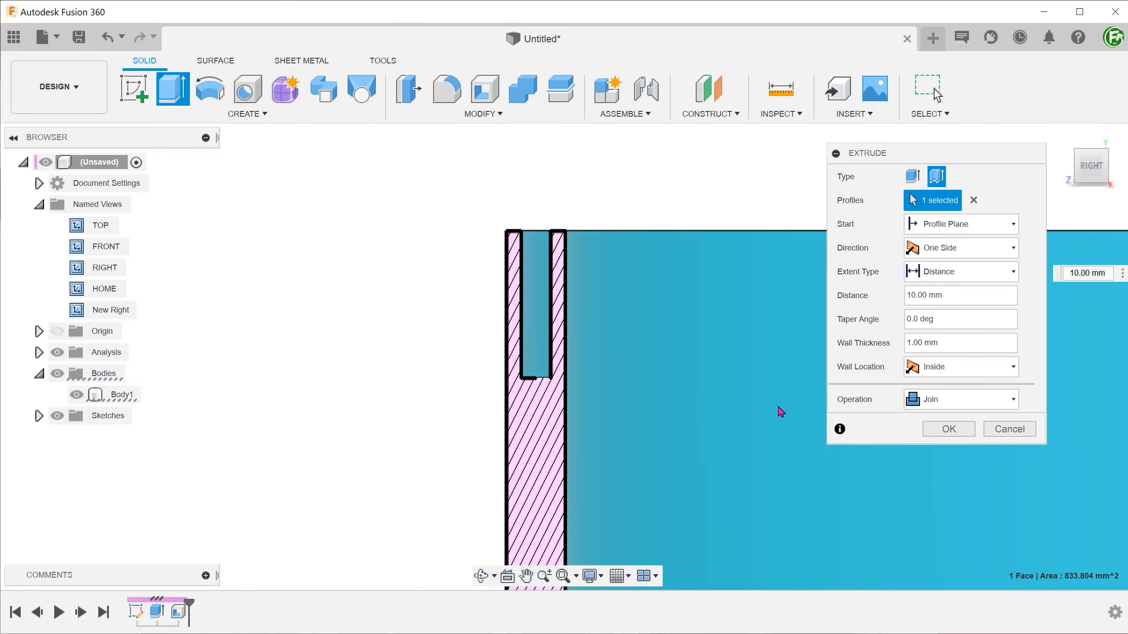
click(1008, 429)
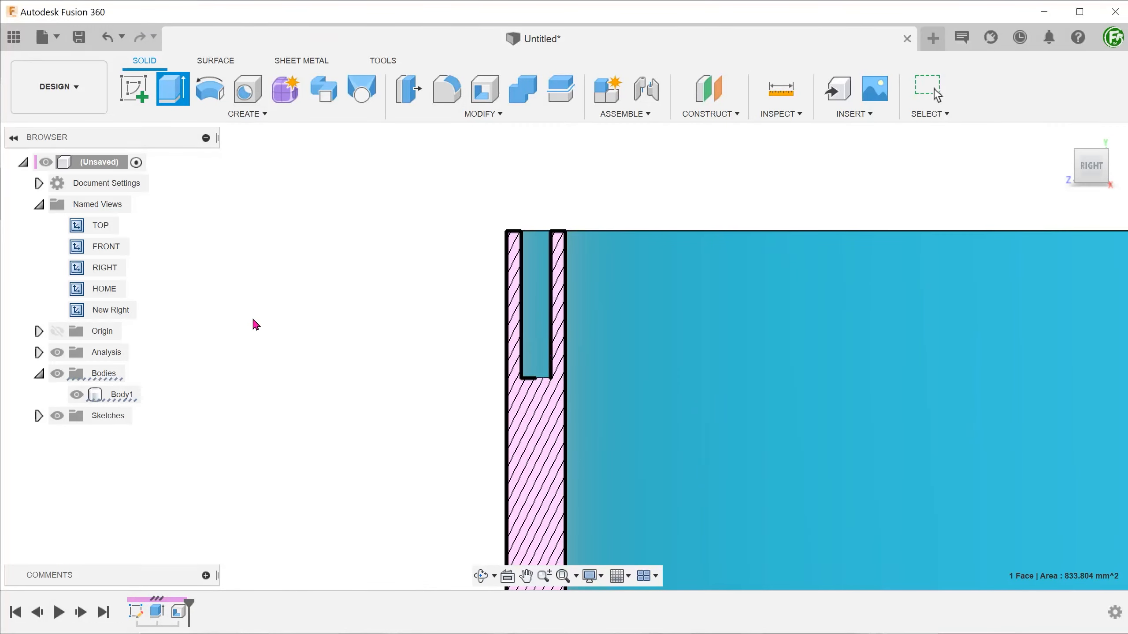
double_click(105, 288)
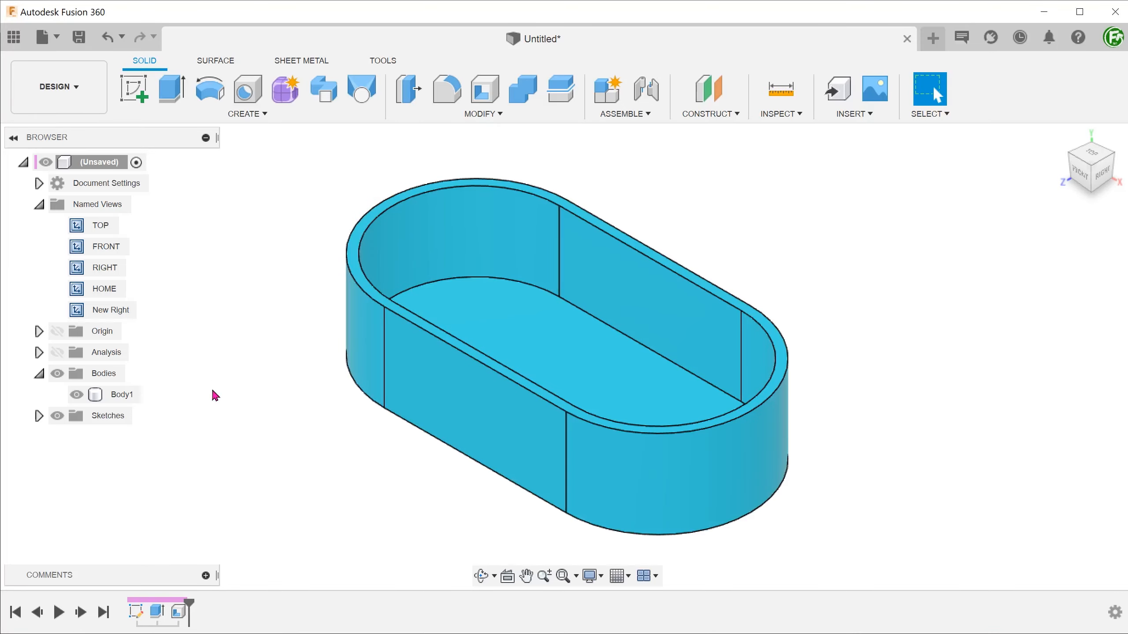
Step: Roll the timeline back to before the shell and Thin Extrude the solid's top face upward by 5 mm
drag(258, 539, 203, 538)
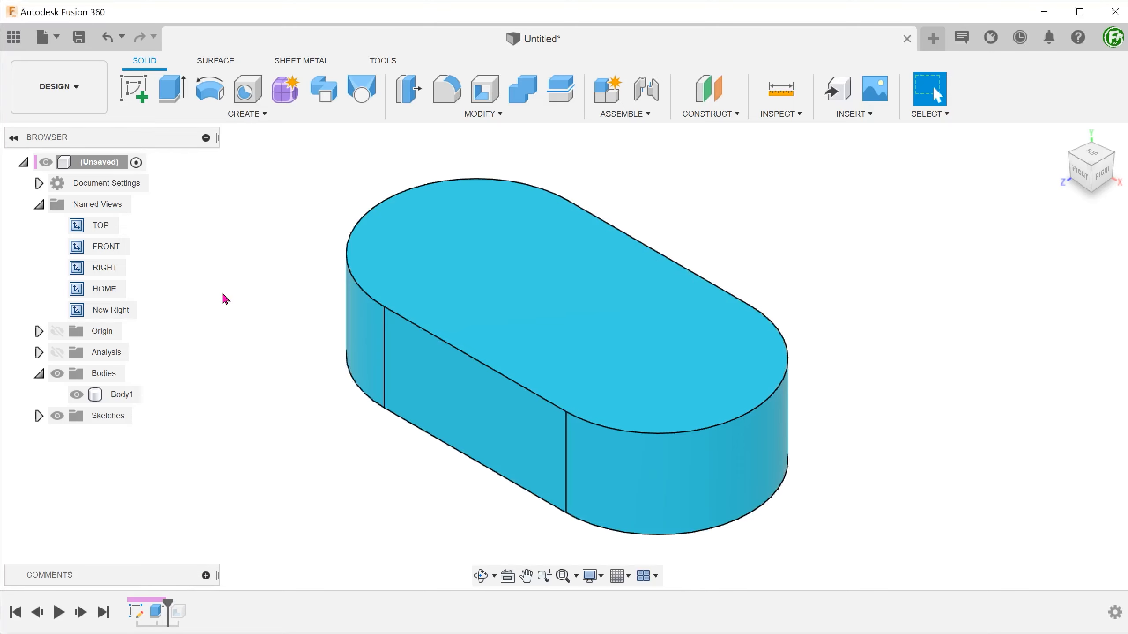
key(e)
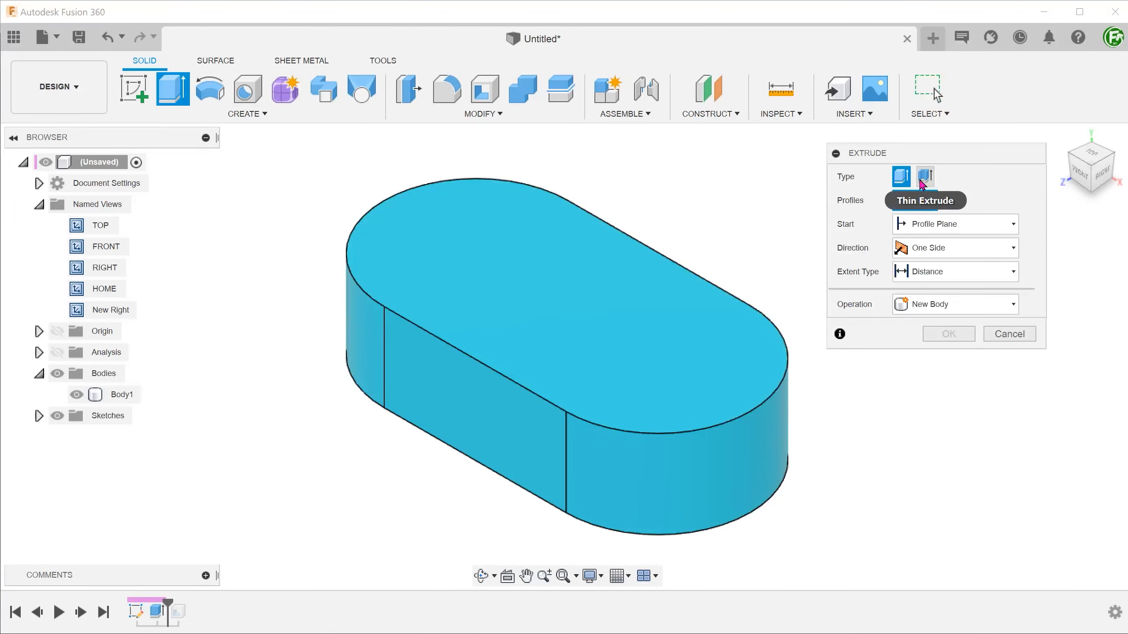
click(922, 181)
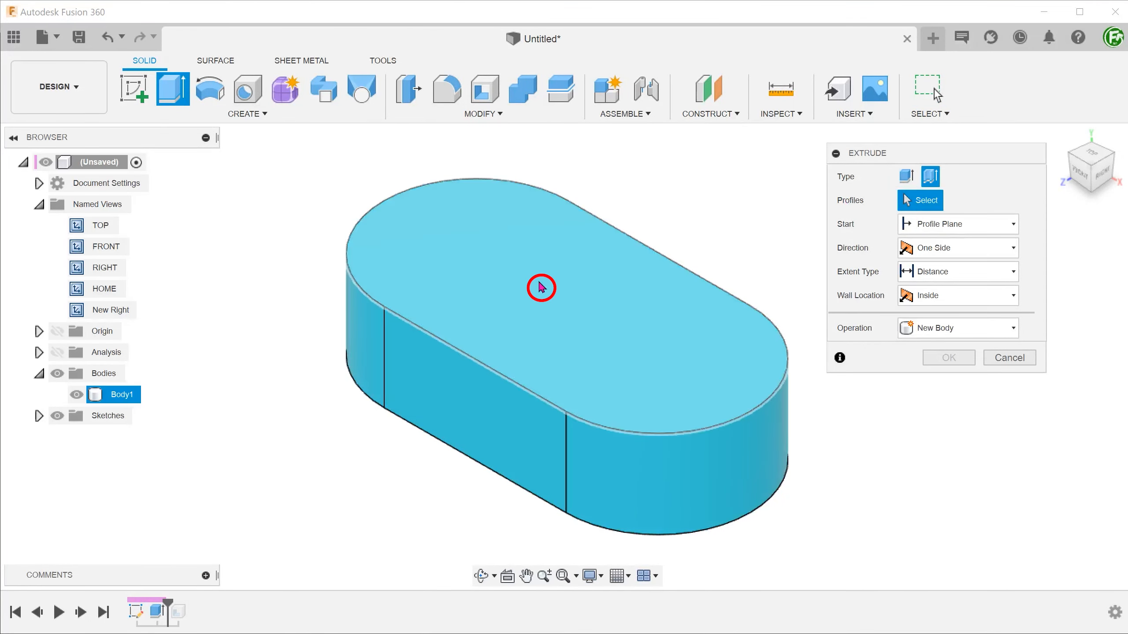
click(541, 287)
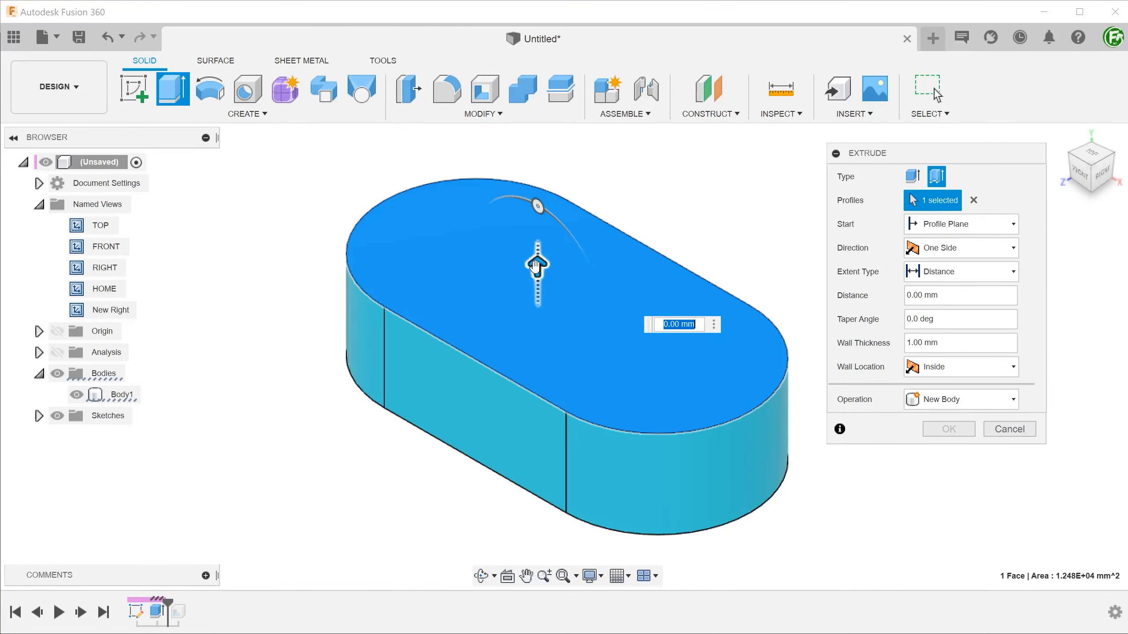
drag(537, 263, 537, 249)
text(5)
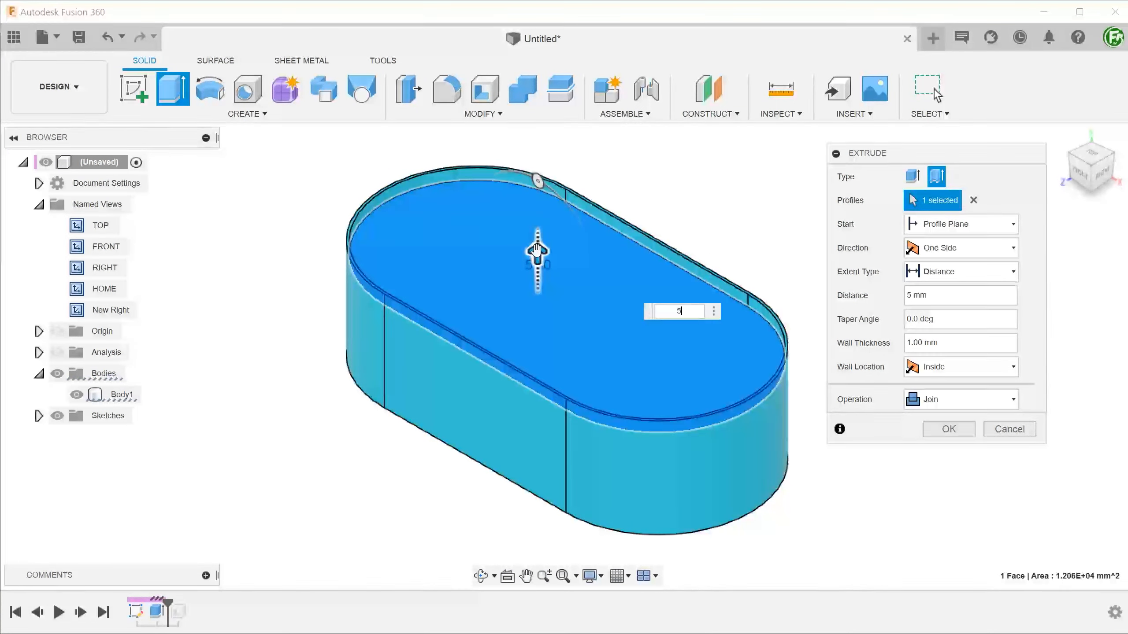
Step: Set the thin extrusion's wall thickness to 2 mm
click(955, 339)
drag(955, 340, 904, 340)
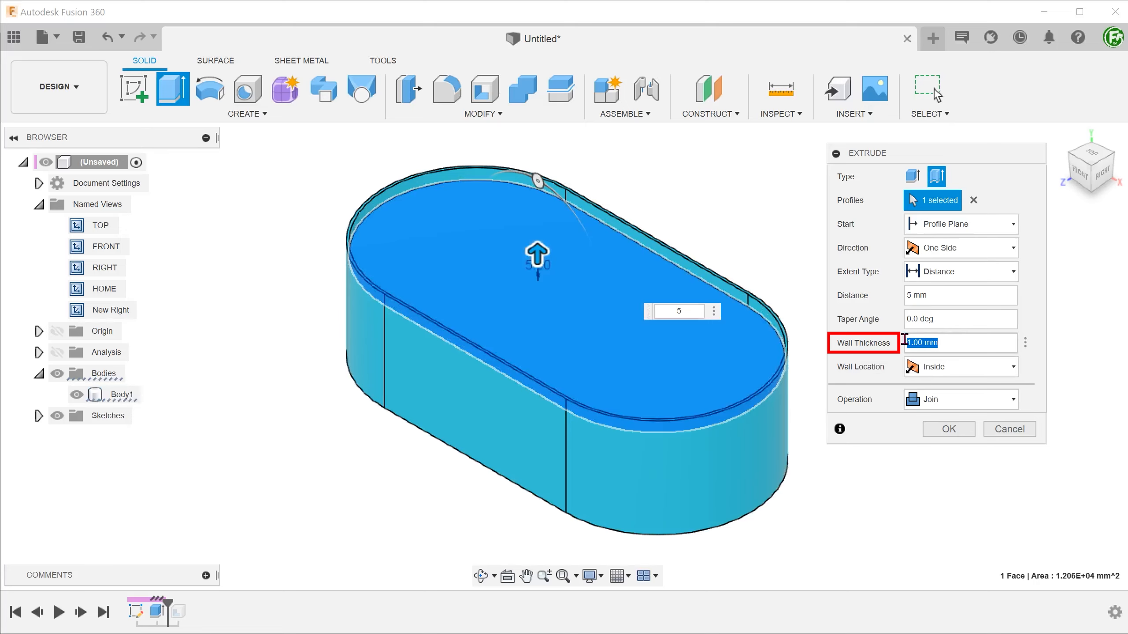
text(2)
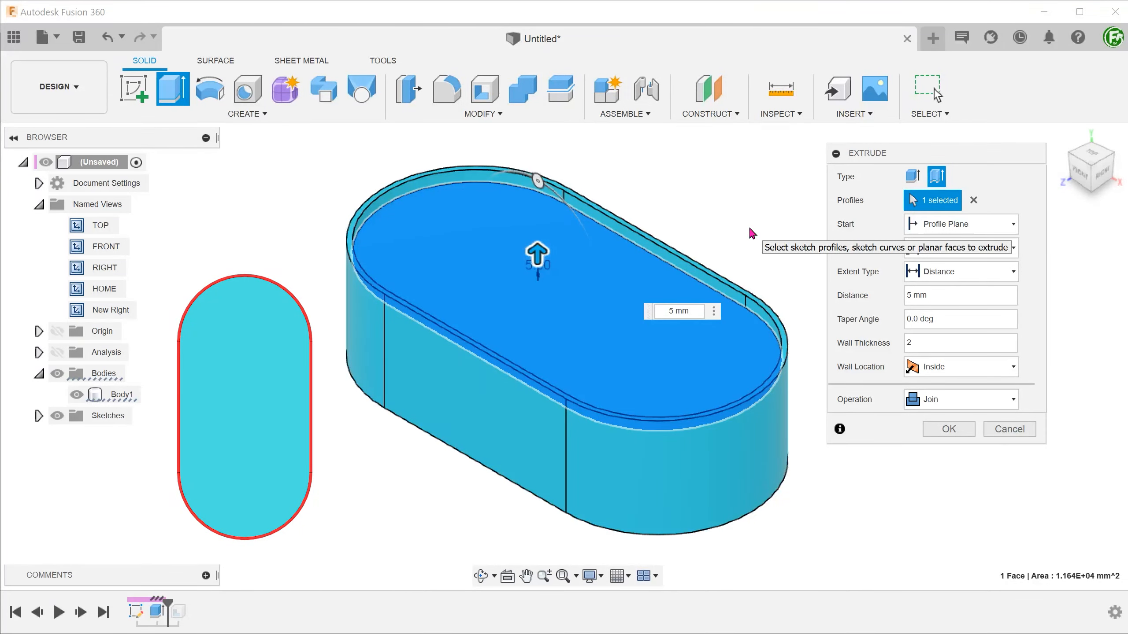
key(Return)
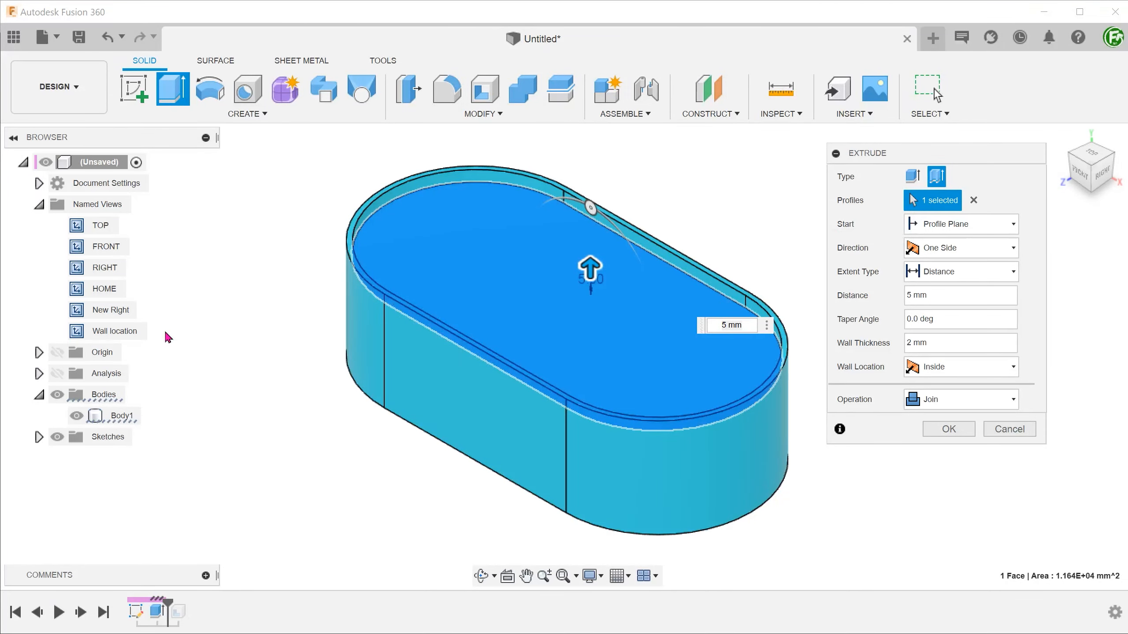
Step: Compare the Outside and Center wall locations in the Wall location view, and complete the thin extrusion with the Inside location
double_click(133, 330)
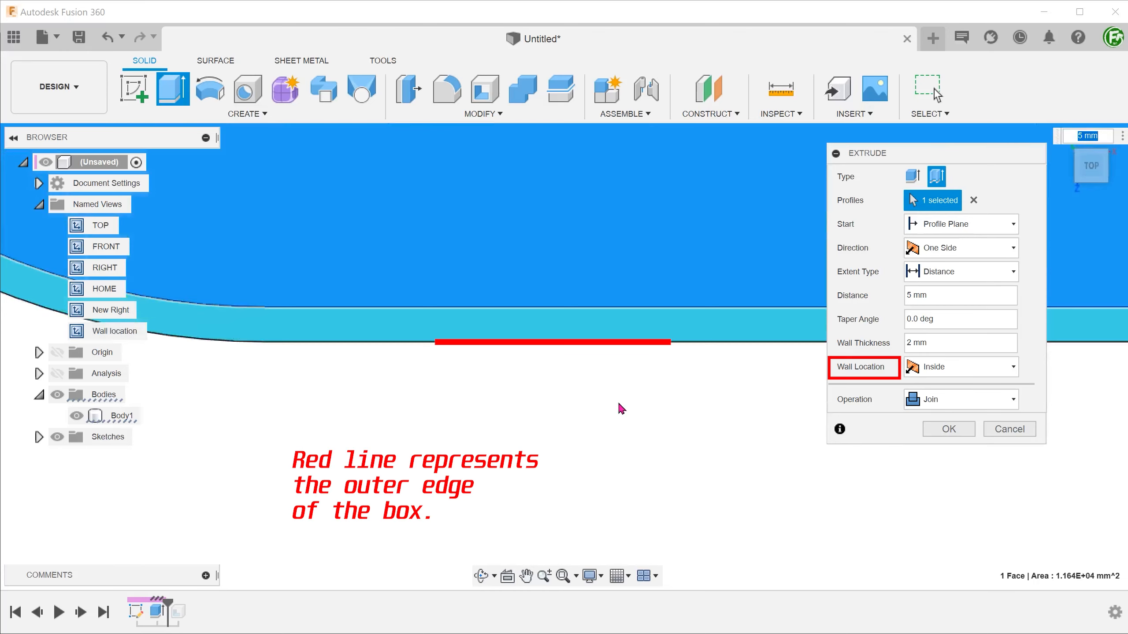
click(964, 366)
click(952, 398)
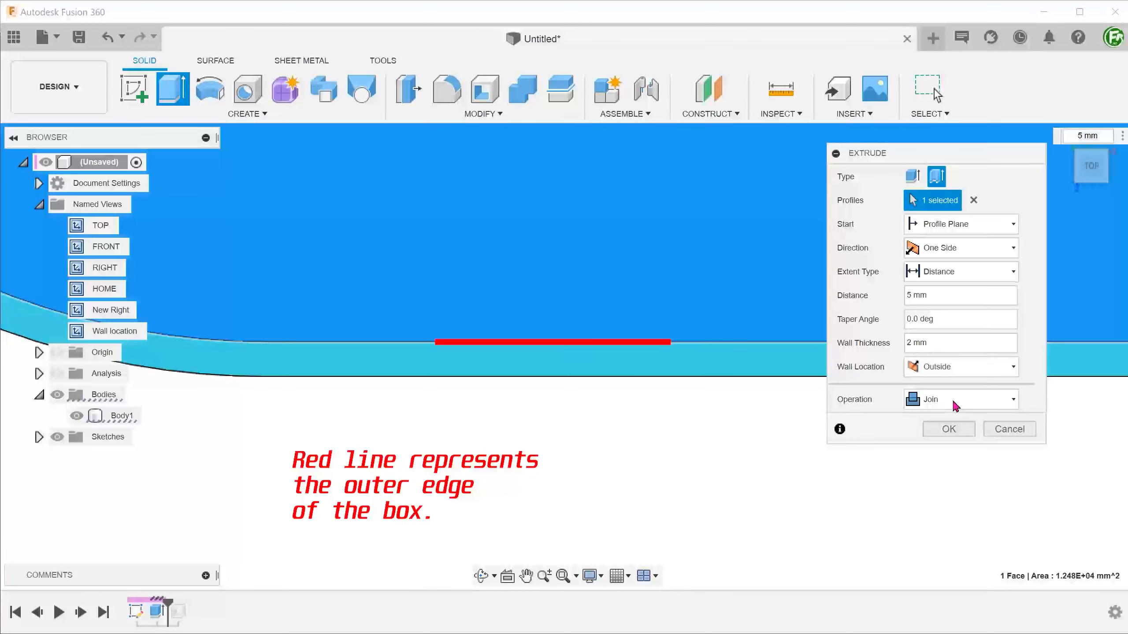
click(953, 371)
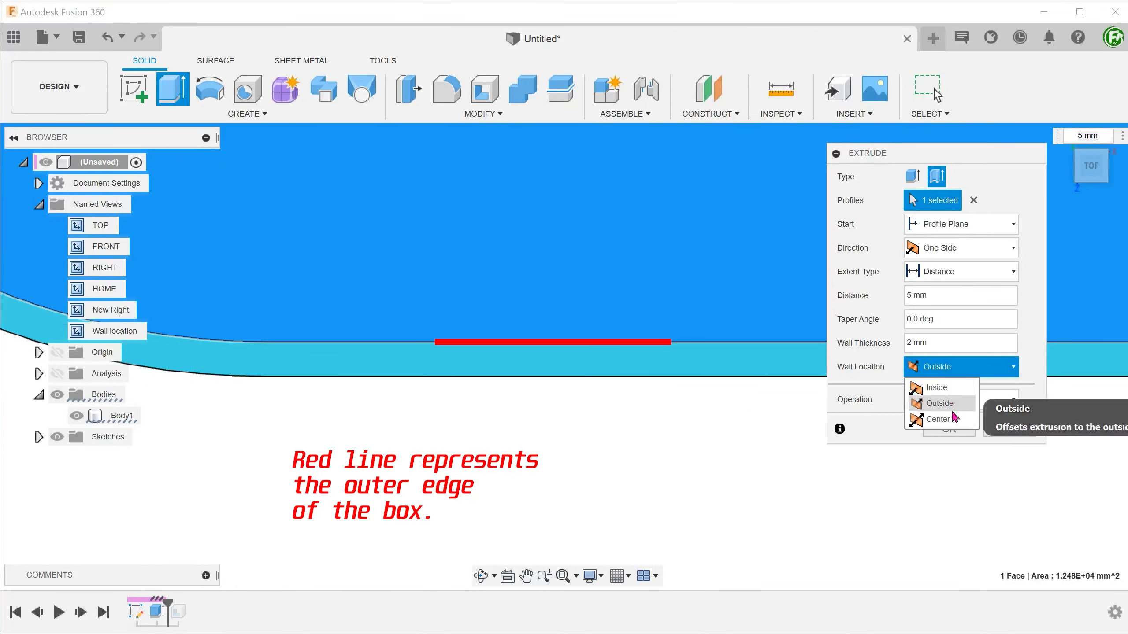
click(939, 418)
click(957, 368)
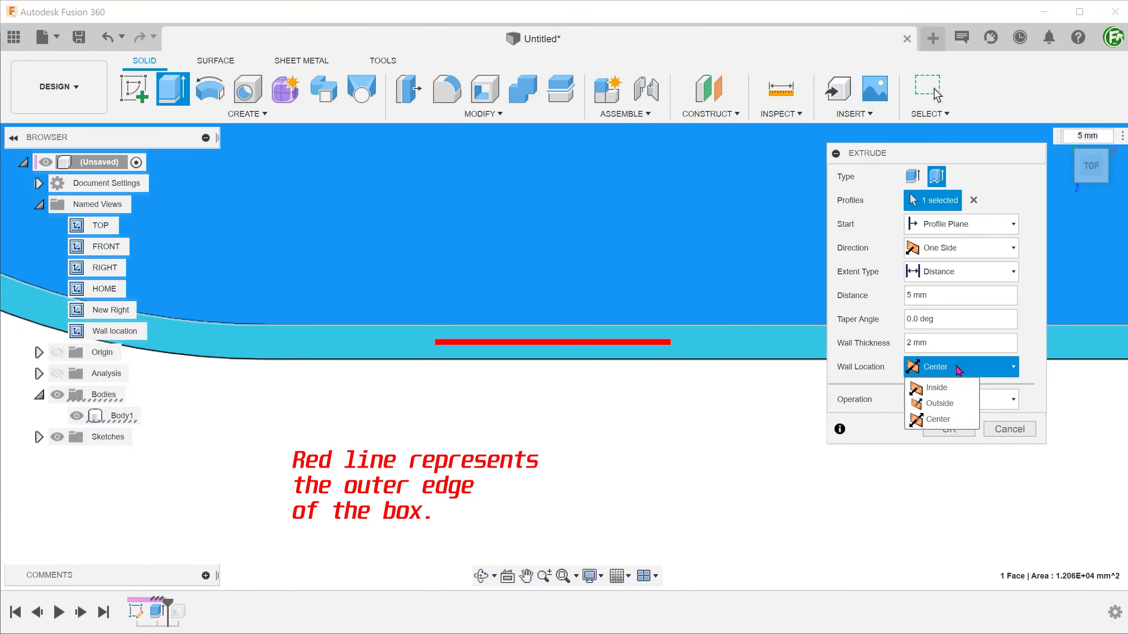
click(937, 387)
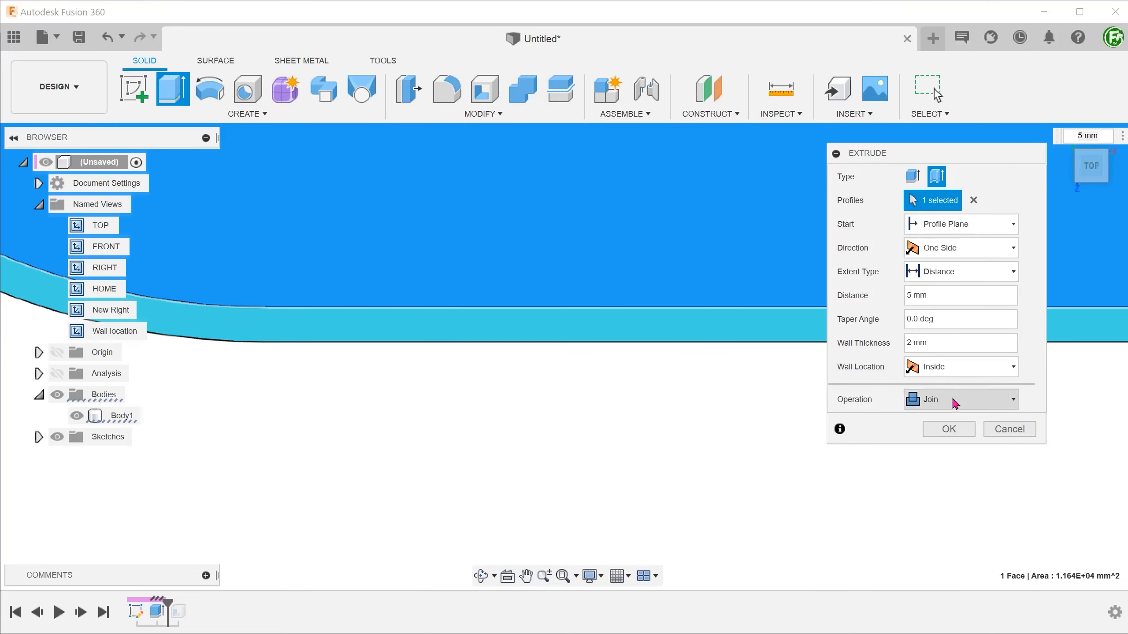
click(949, 429)
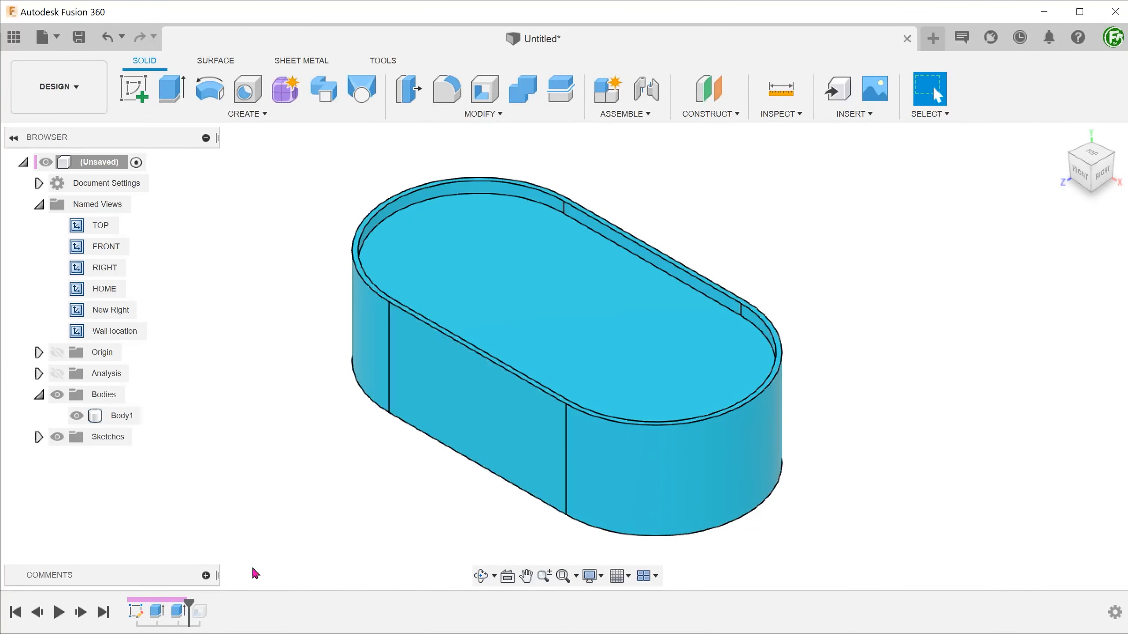
Step: Roll the timeline forward past the shell feature and show the section analysis
drag(186, 599, 210, 601)
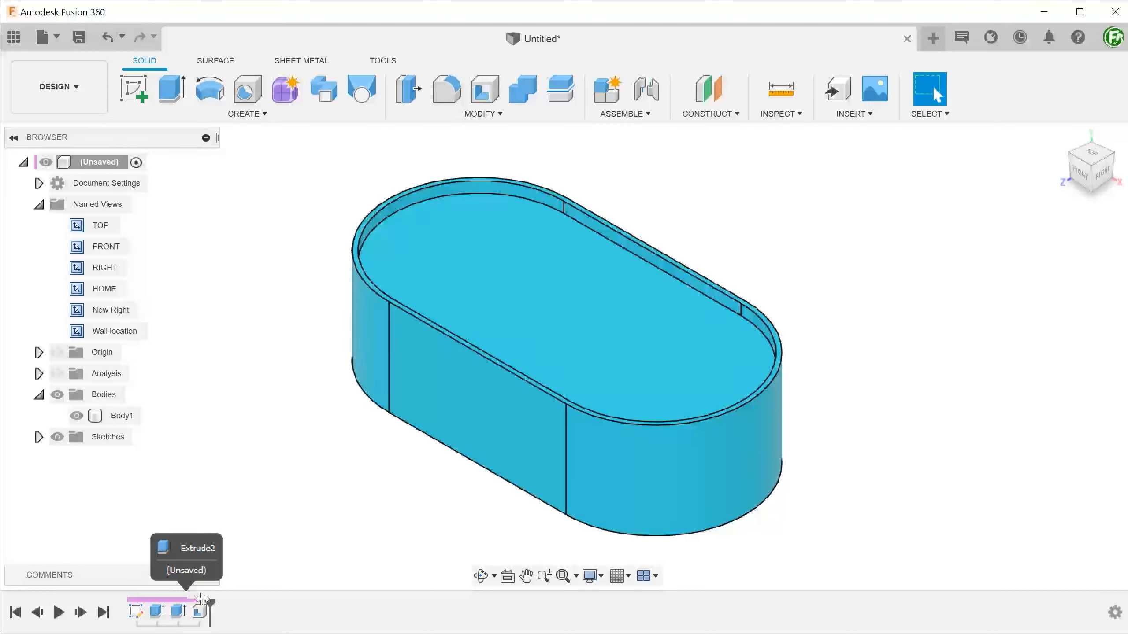
click(57, 373)
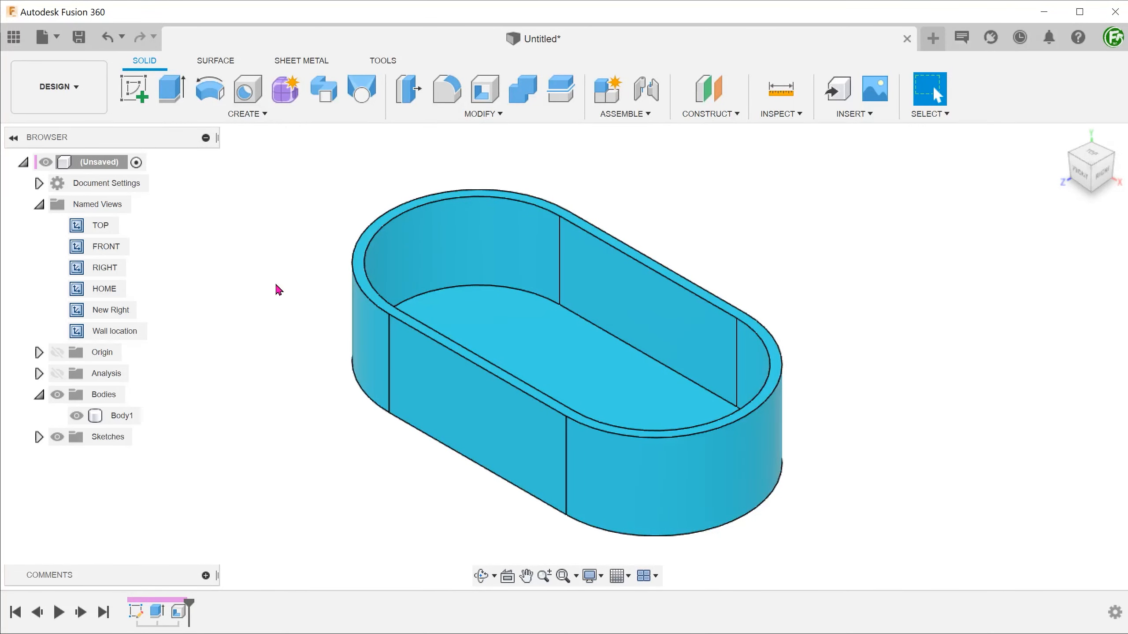
Step: Set up a Thin Extrude of the box's inner floor face, 45 mm upward with a 2 mm wall thickness
key(e)
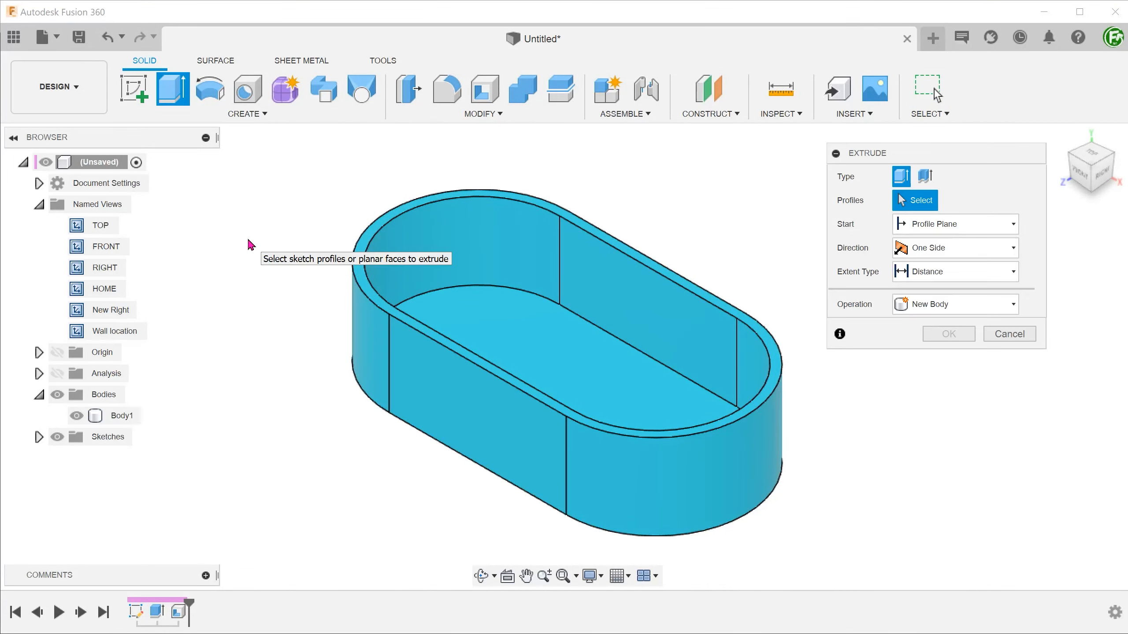
click(927, 177)
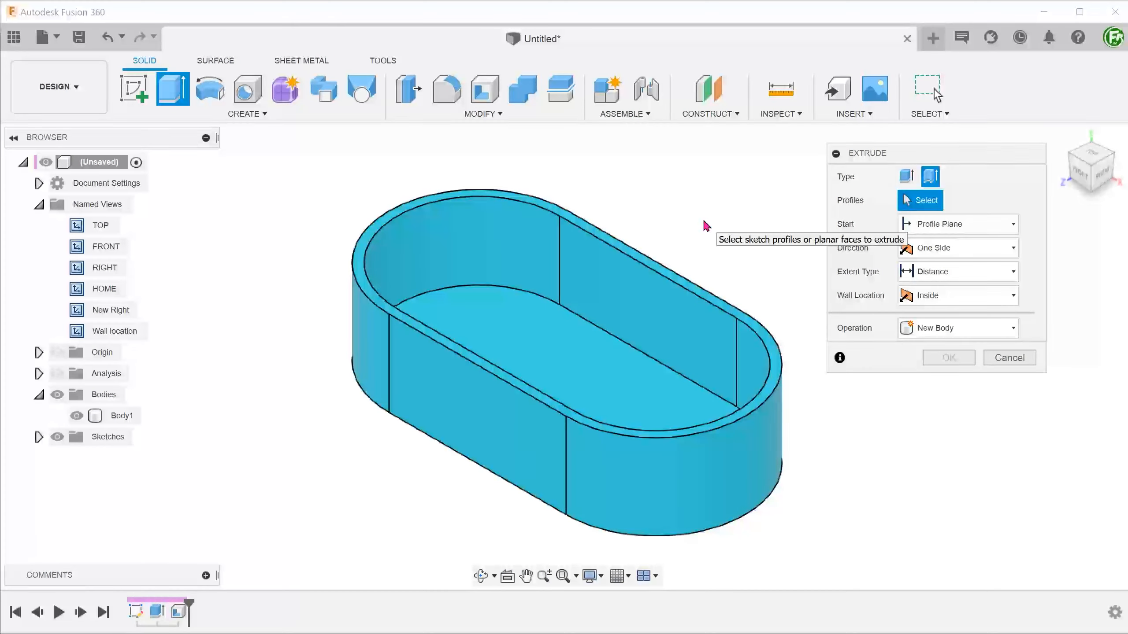
click(566, 335)
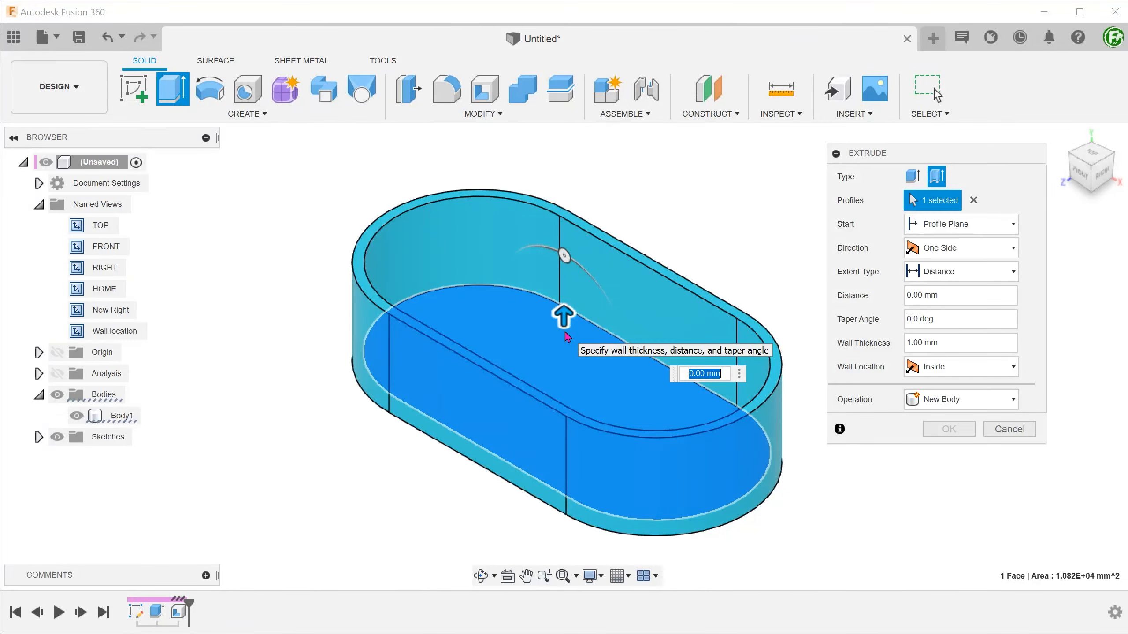
drag(564, 317, 563, 205)
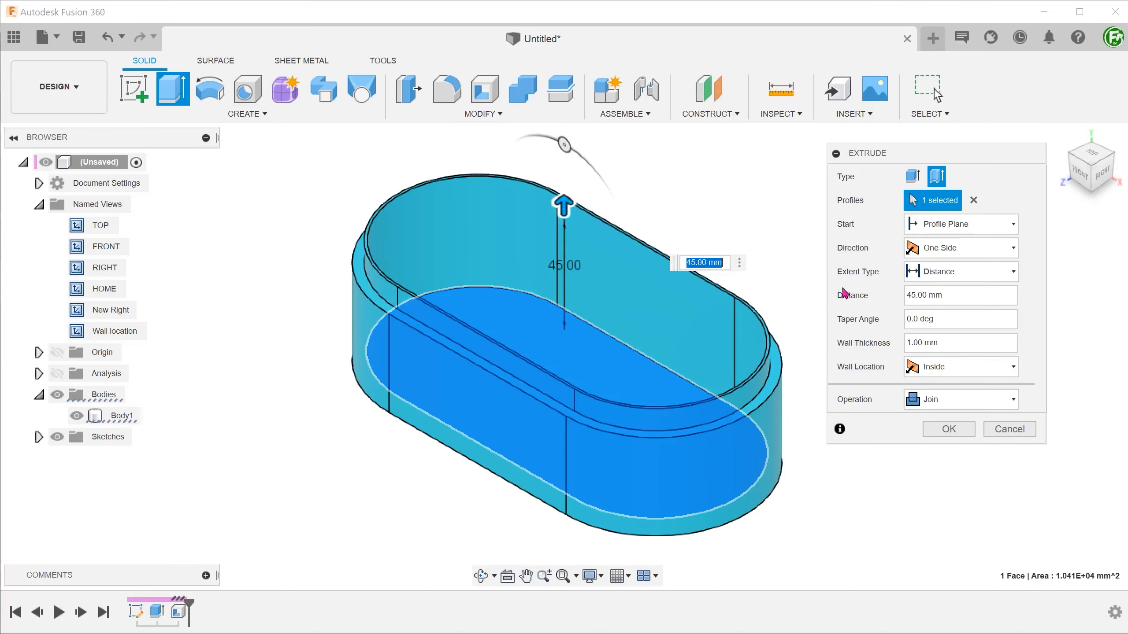
drag(947, 342, 902, 346)
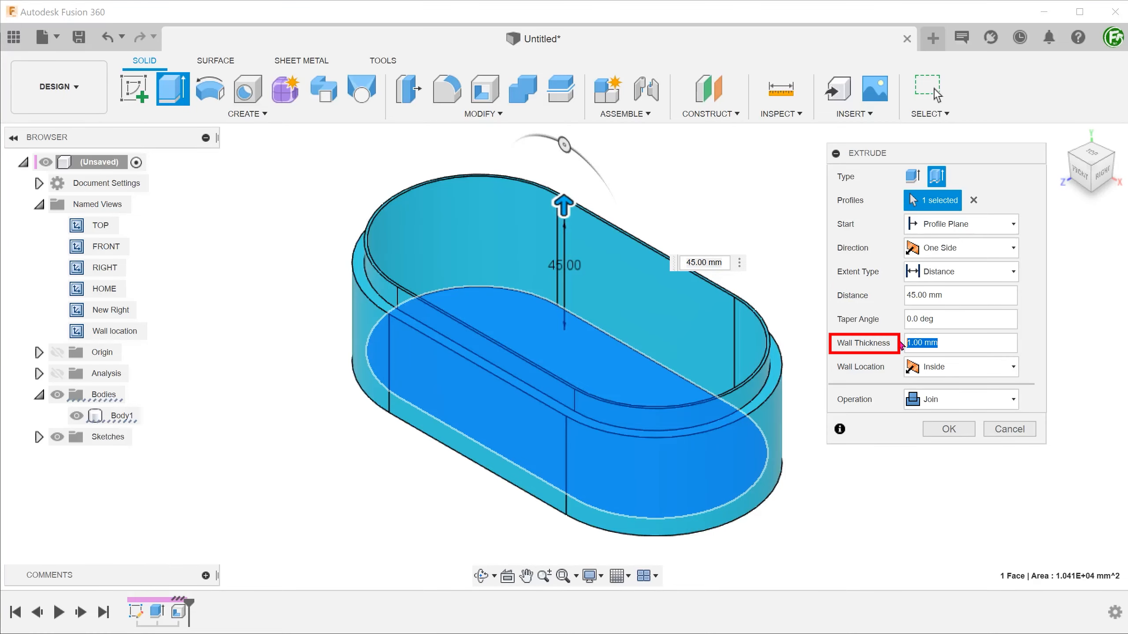
text(2)
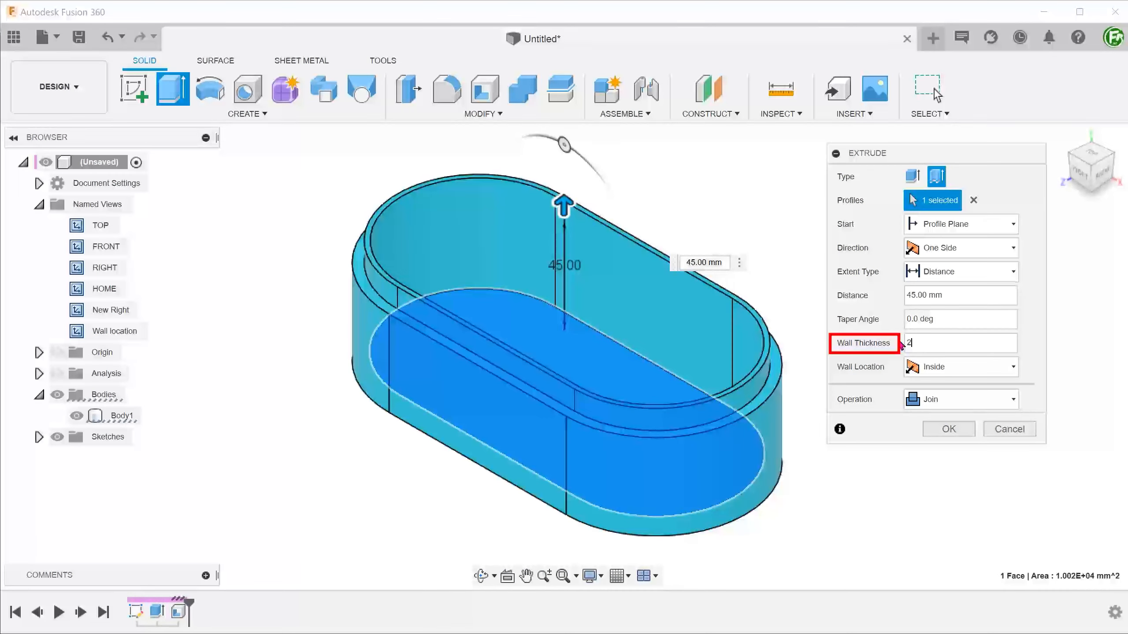
Step: Set the thin extrusion's wall location to Outside and its operation to Join
click(976, 368)
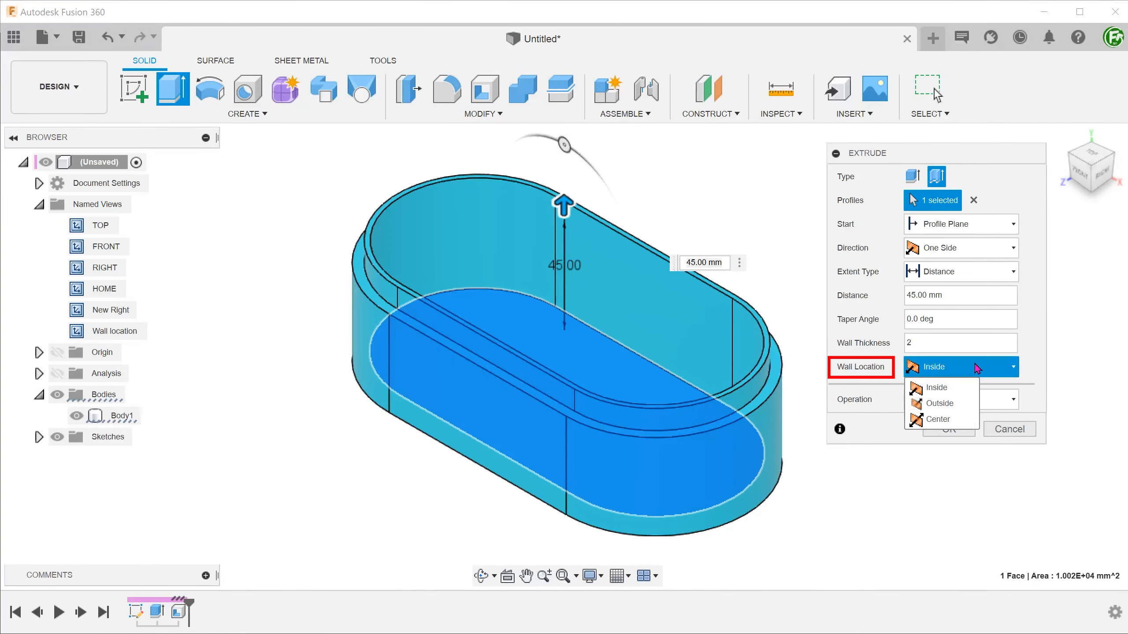
click(971, 408)
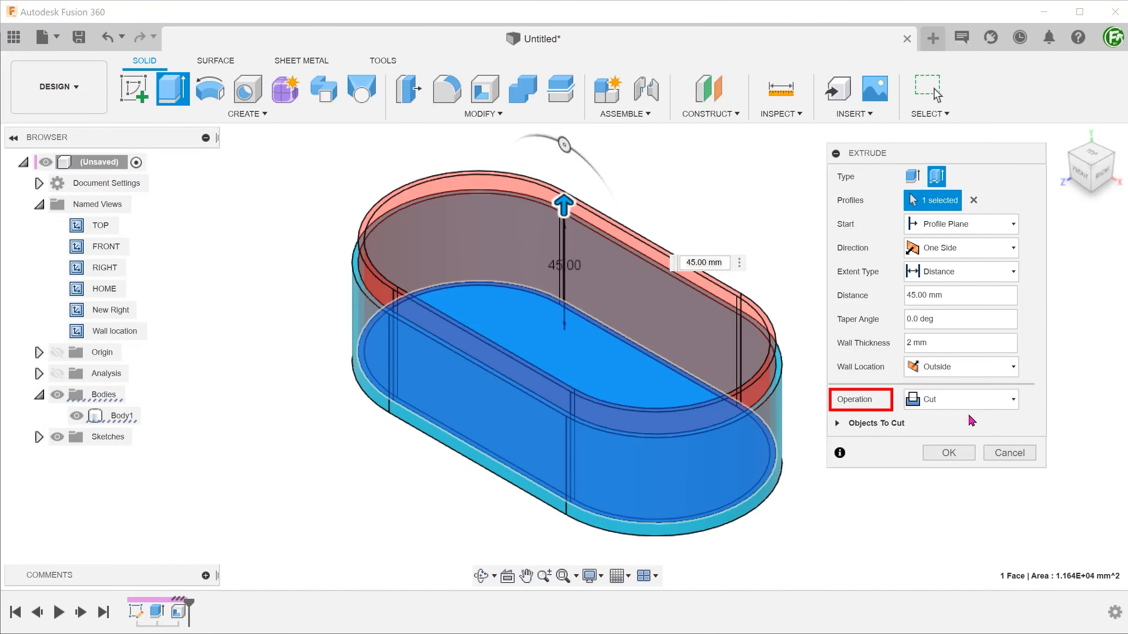
click(969, 401)
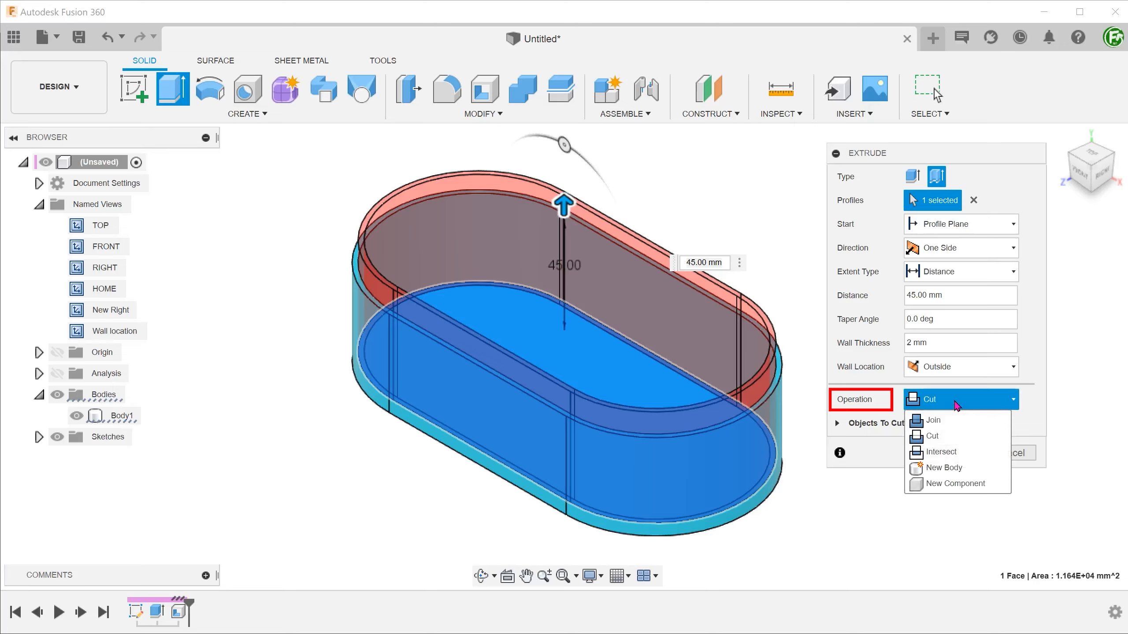
click(968, 425)
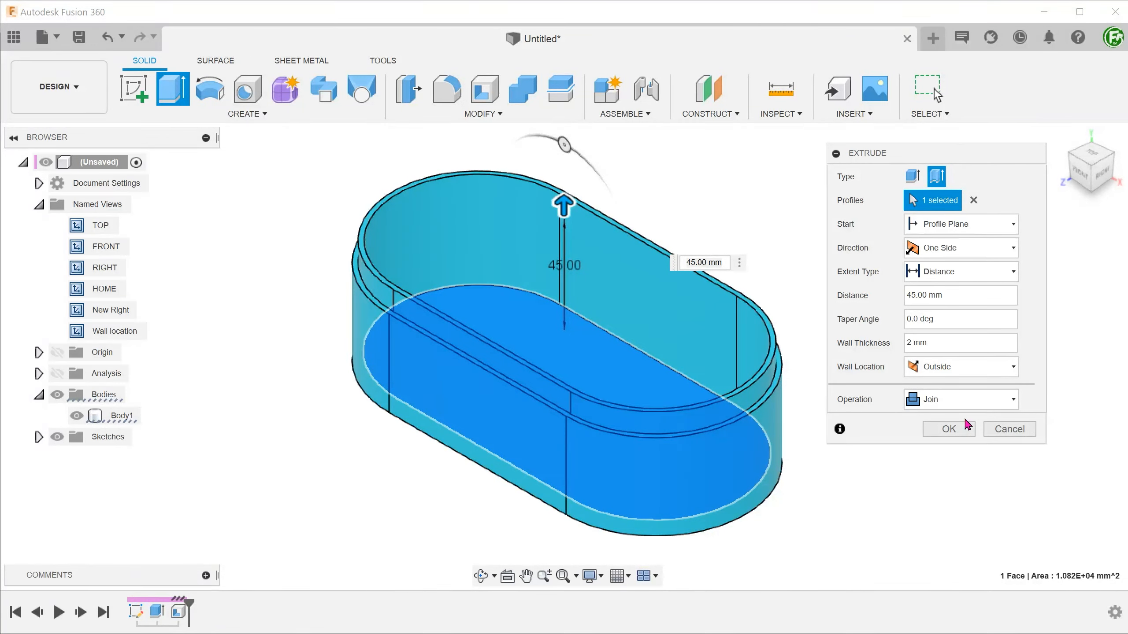
Step: Set the thin extrusion's extent to To Object and end it at the top rim face of the box
click(972, 271)
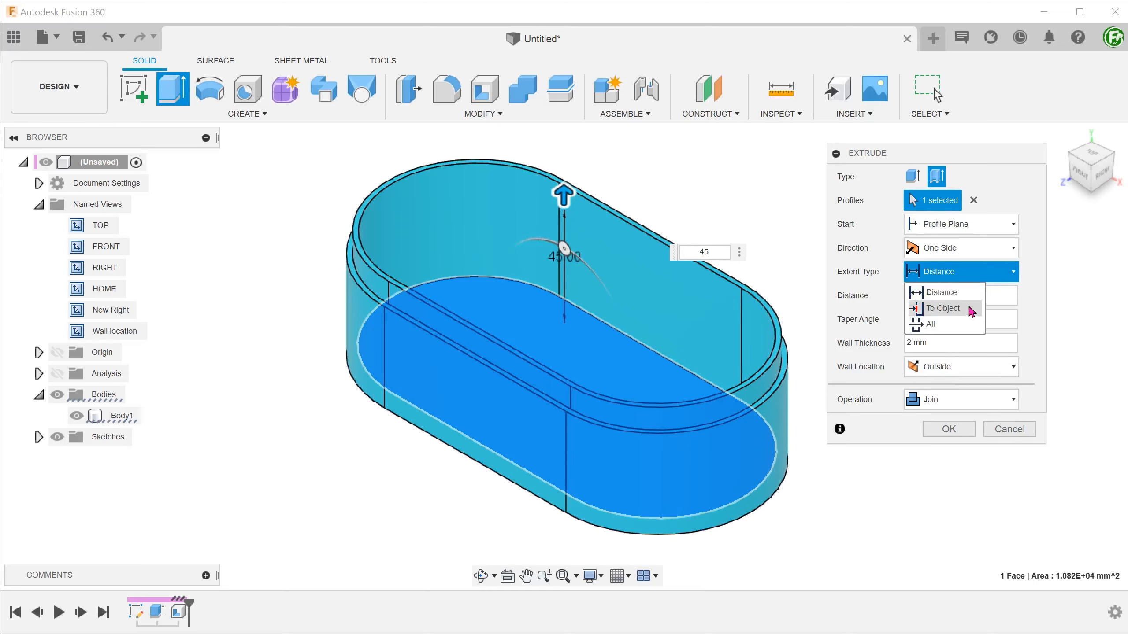
click(970, 311)
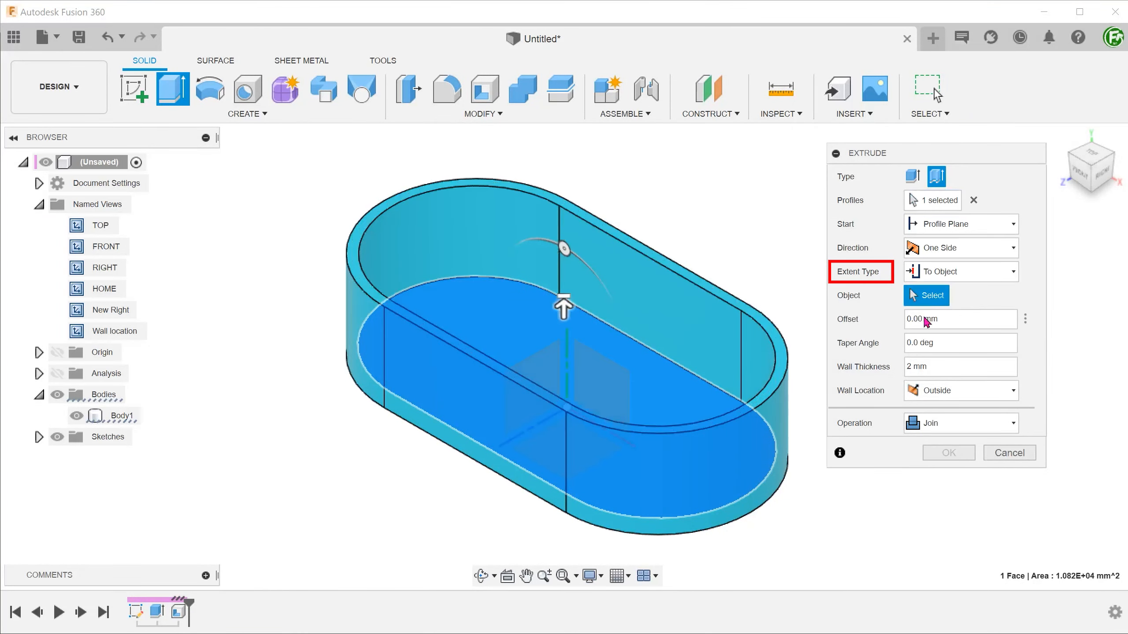
scroll(786, 364, up, 2)
scroll(788, 364, up, 4)
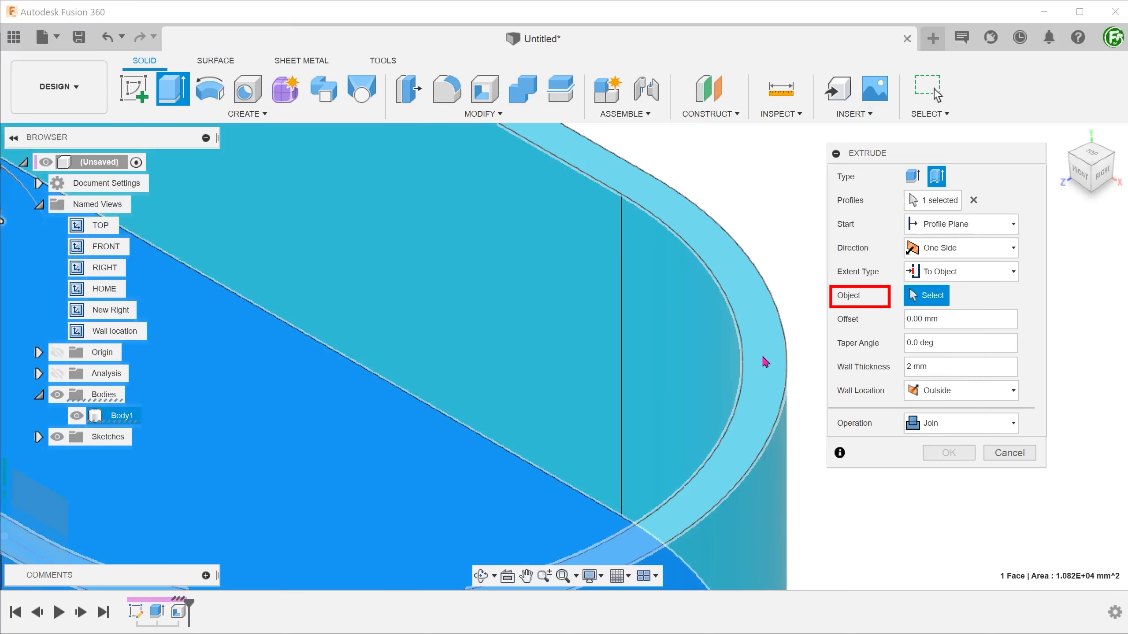
click(765, 362)
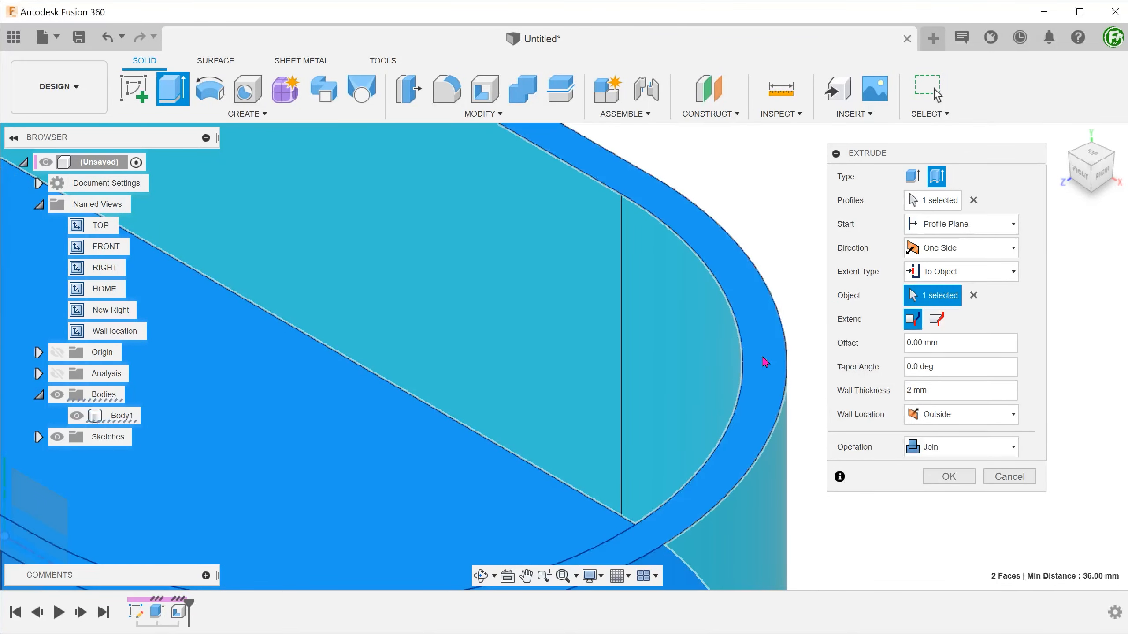
scroll(764, 359, down, 5)
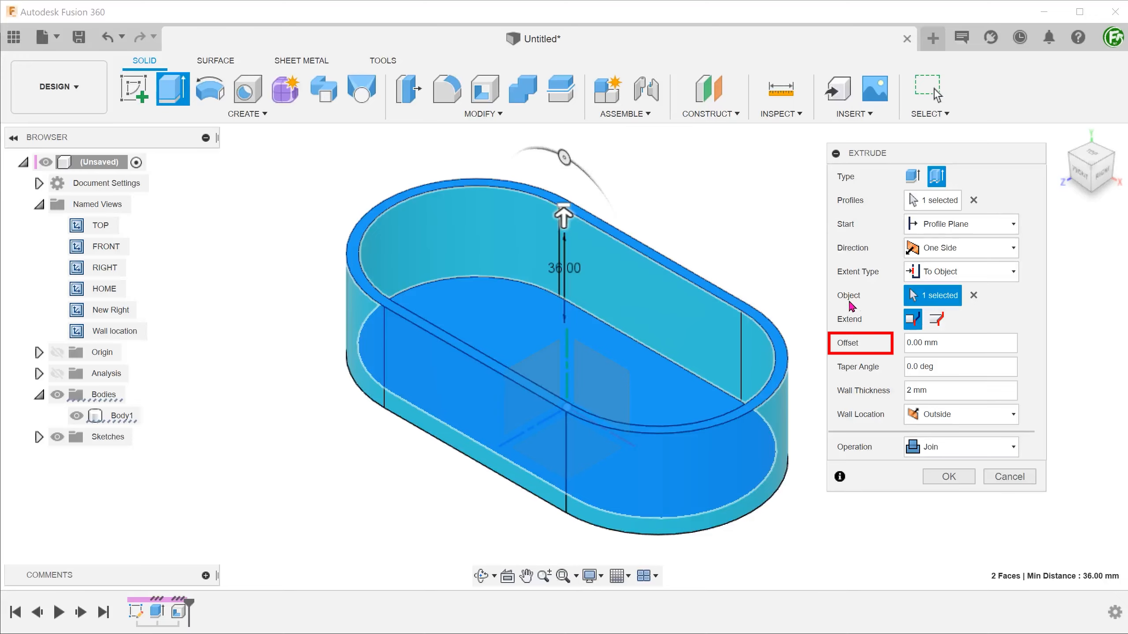
Step: Offset the thin extrusion 5 mm beyond the rim face, complete it, and inspect the lip with the section analysis
click(904, 343)
text(5)
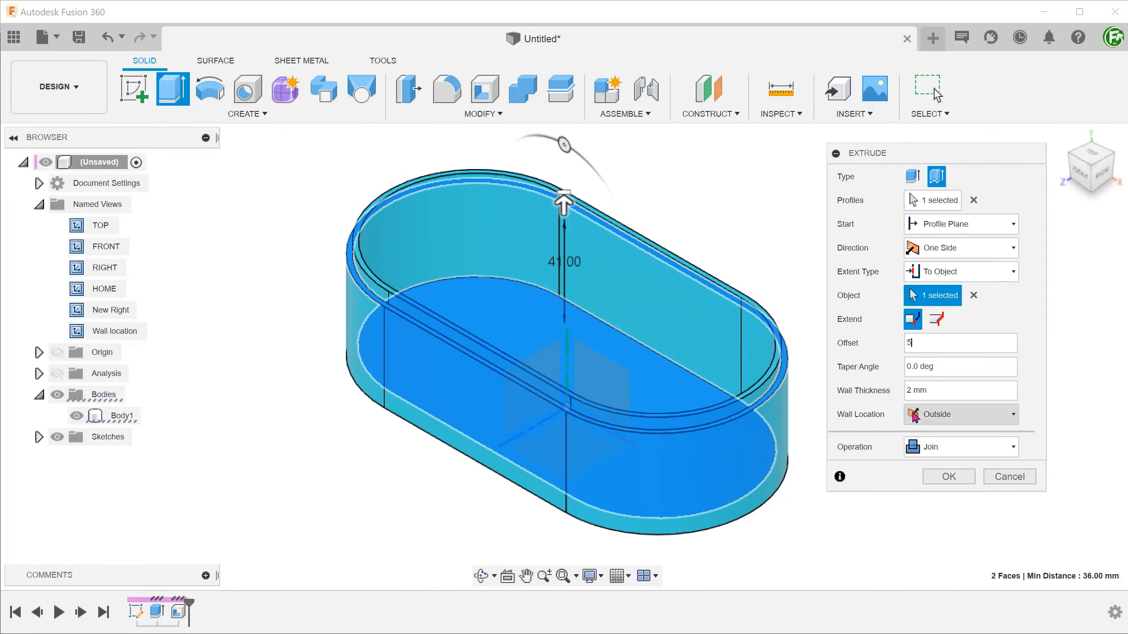
click(948, 477)
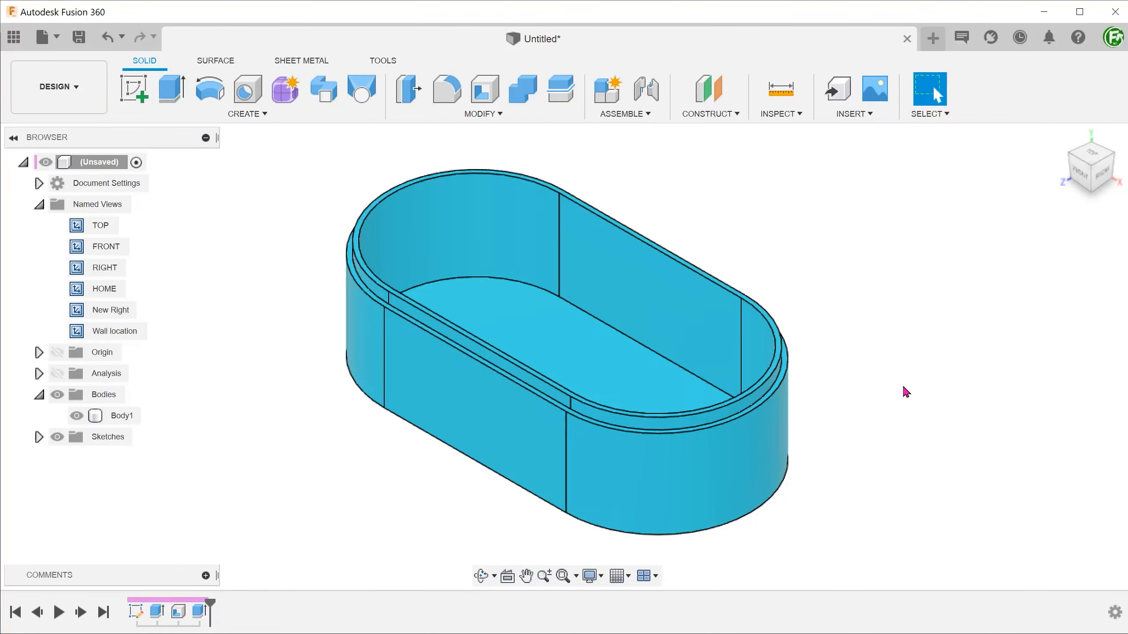
click(57, 373)
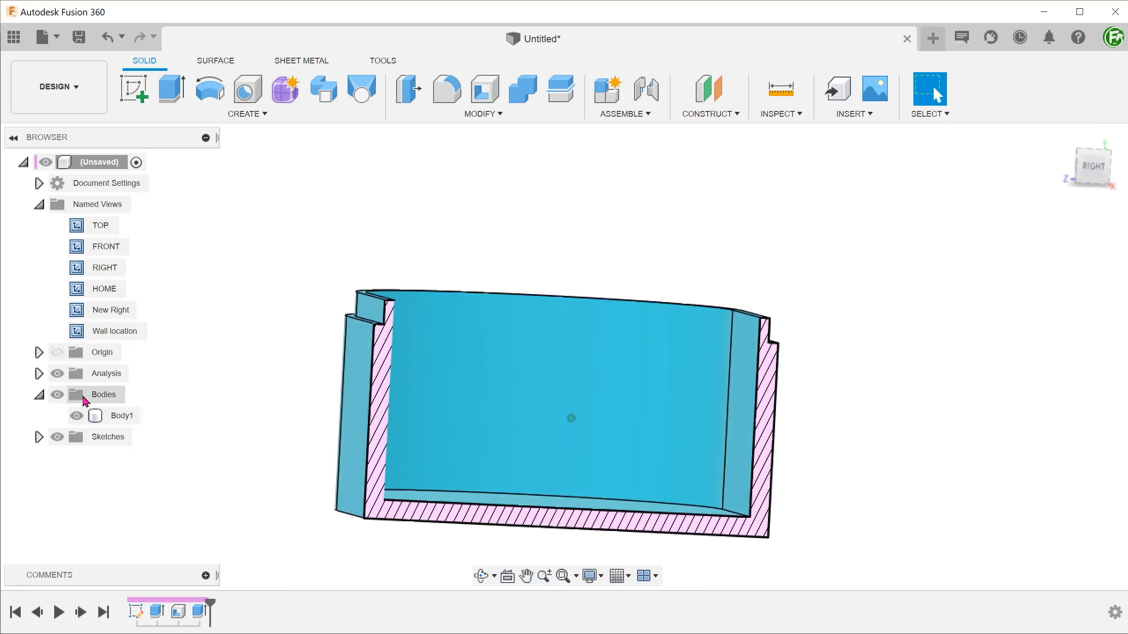
click(57, 373)
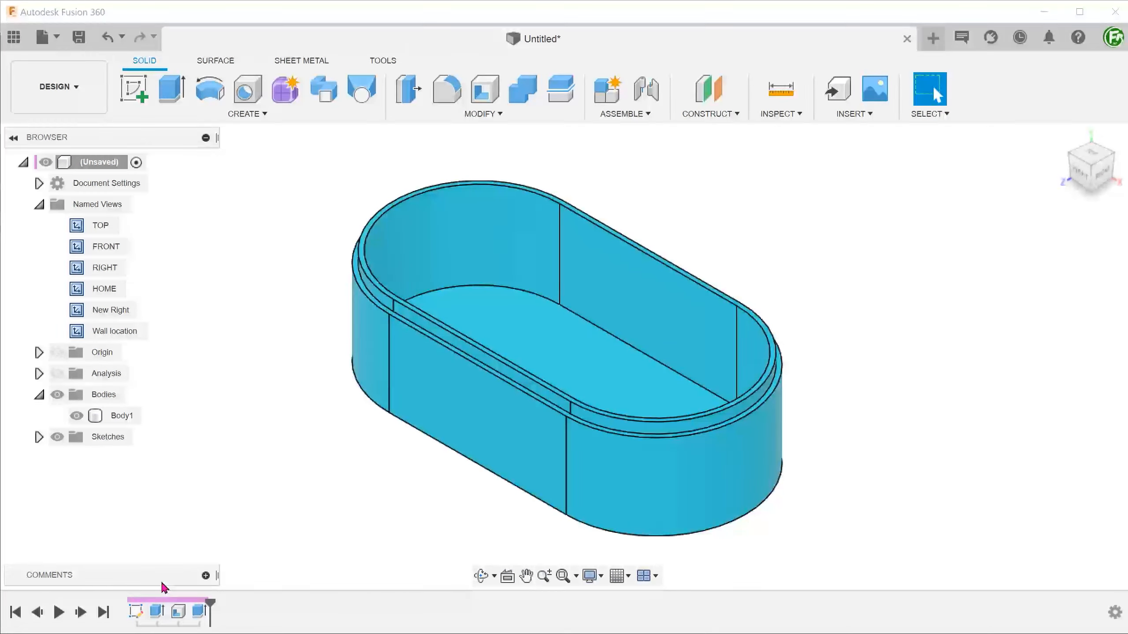
Step: Edit the box's base extrusion to a height of 60 mm and check the lip with the section analysis
double_click(156, 612)
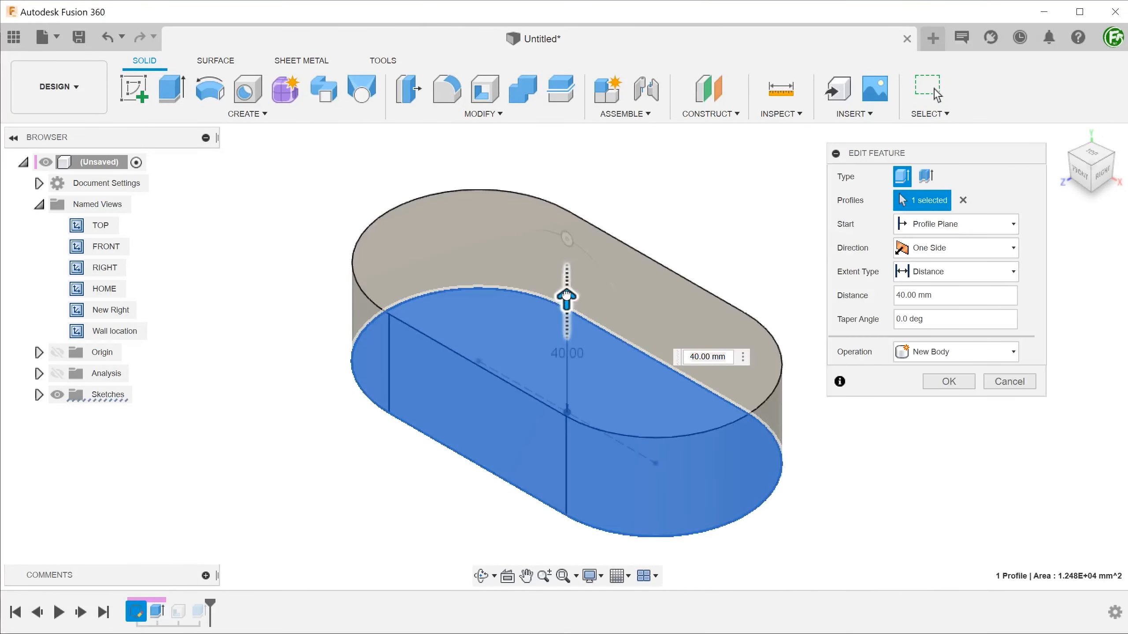
drag(566, 299, 565, 244)
click(932, 381)
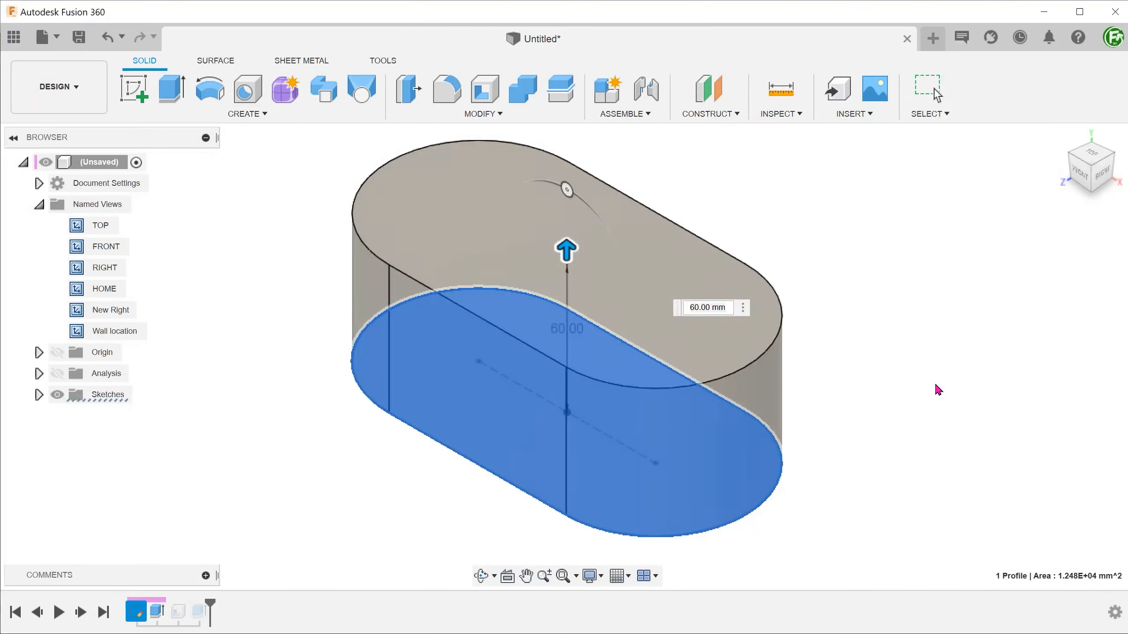
click(57, 373)
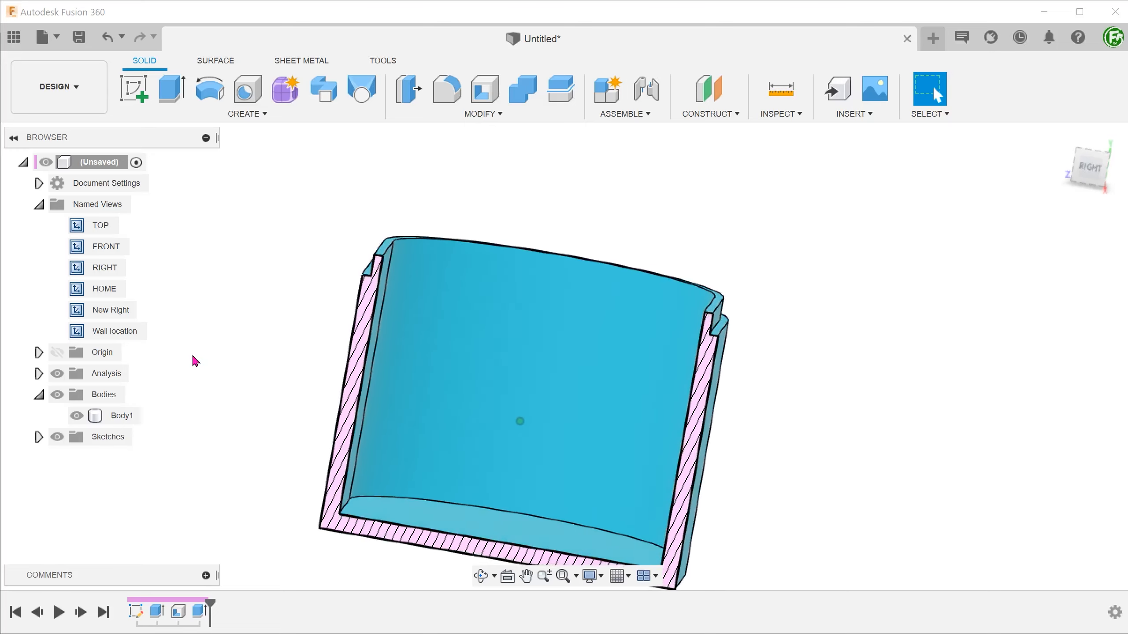
click(57, 374)
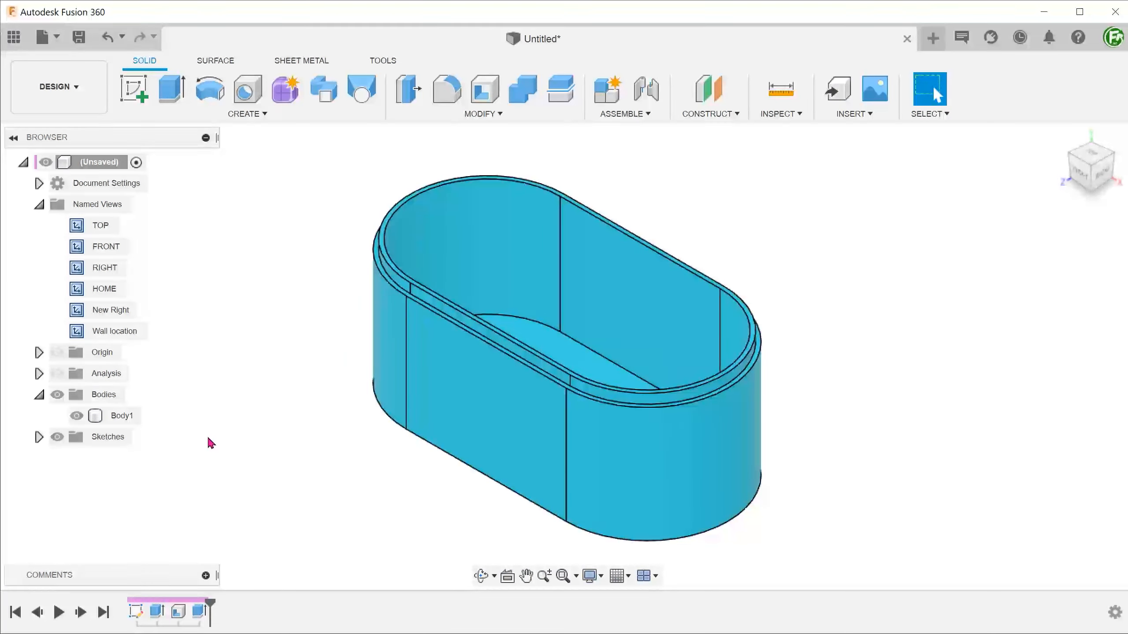
Step: Edit the lip's thin extrusion and replace its profile with the outer bottom face of the box
right_click(199, 612)
click(244, 474)
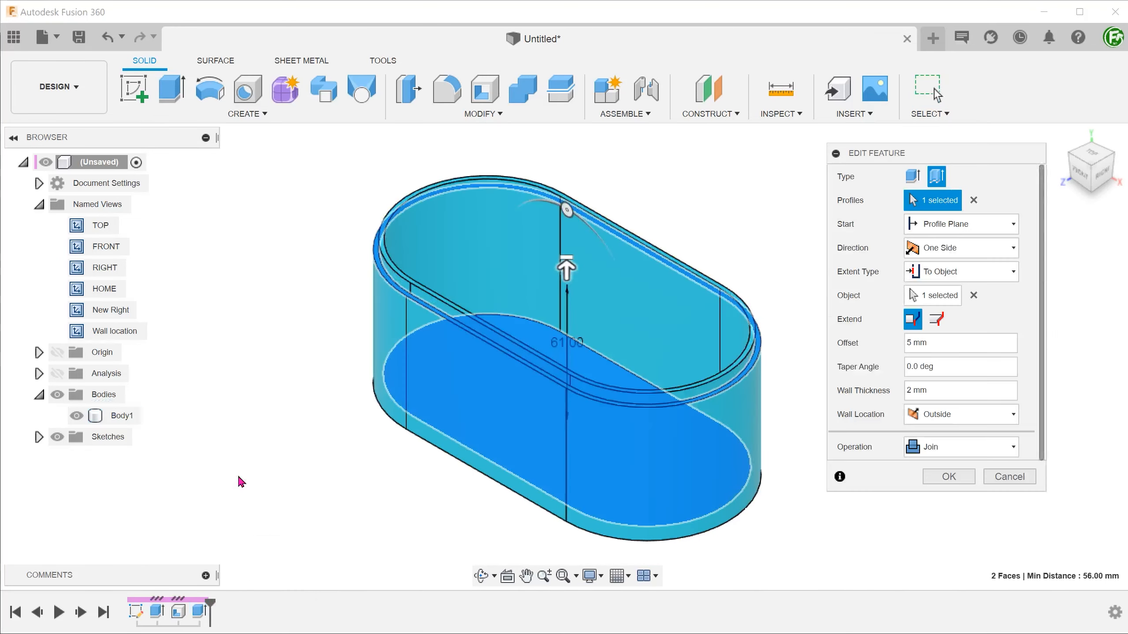
click(972, 201)
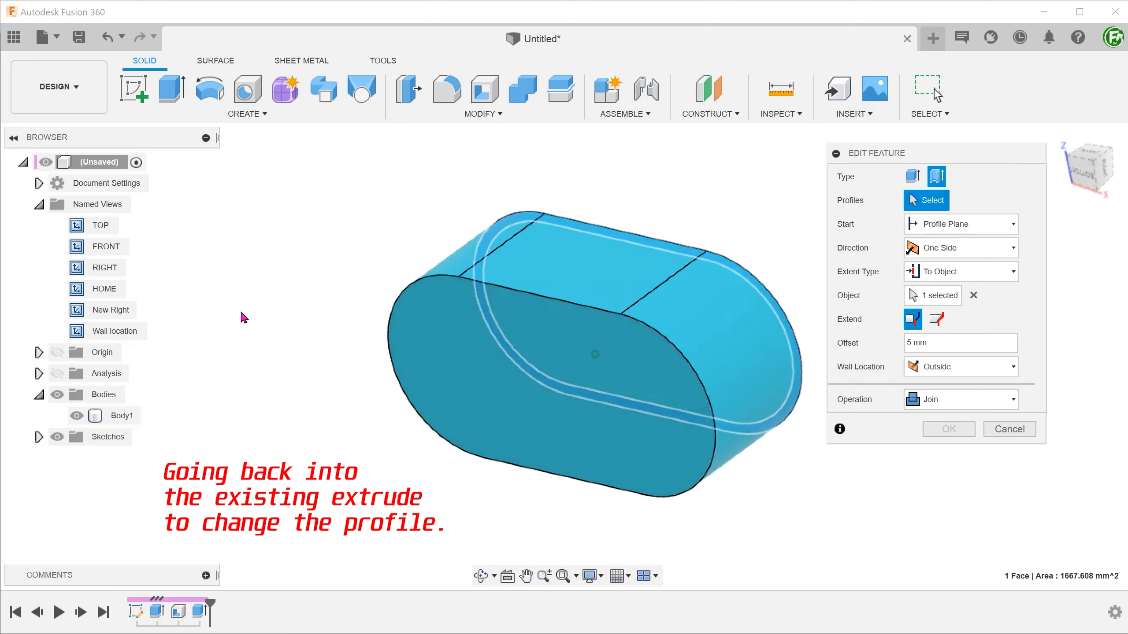
click(449, 358)
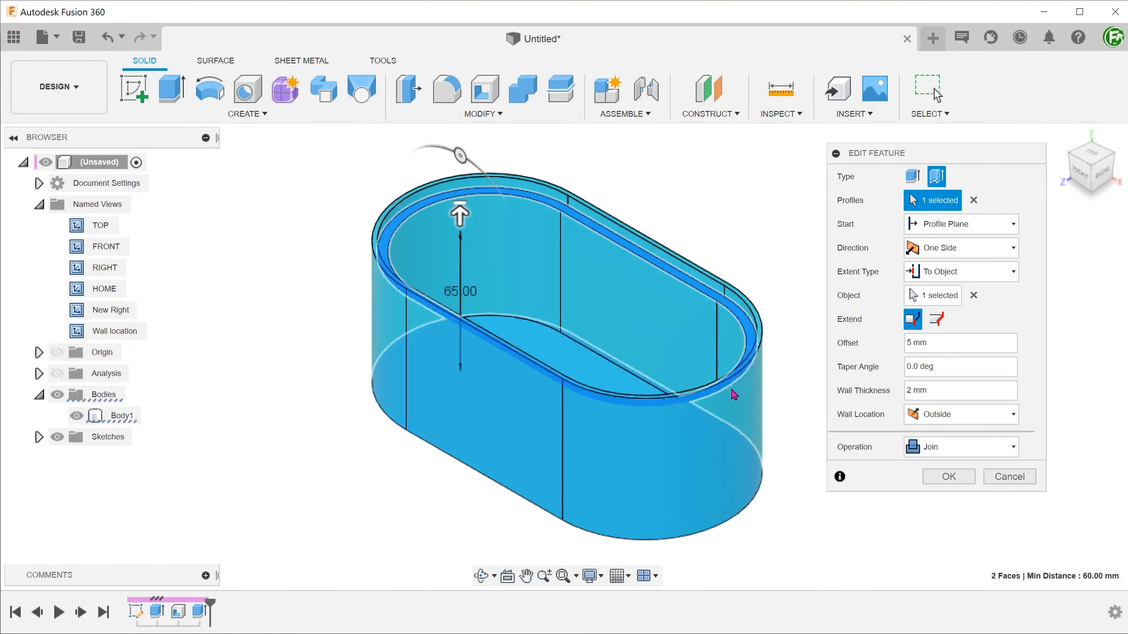
Step: Set the lip's wall location to Inside, complete the edit, and inspect the lip with the section analysis
click(952, 419)
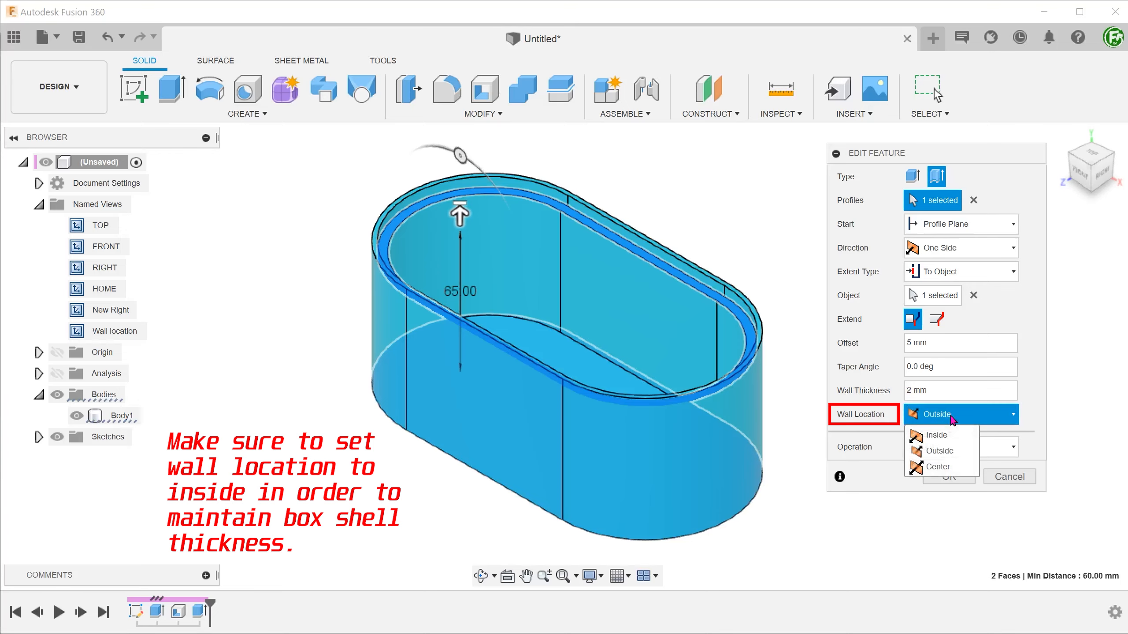
click(958, 438)
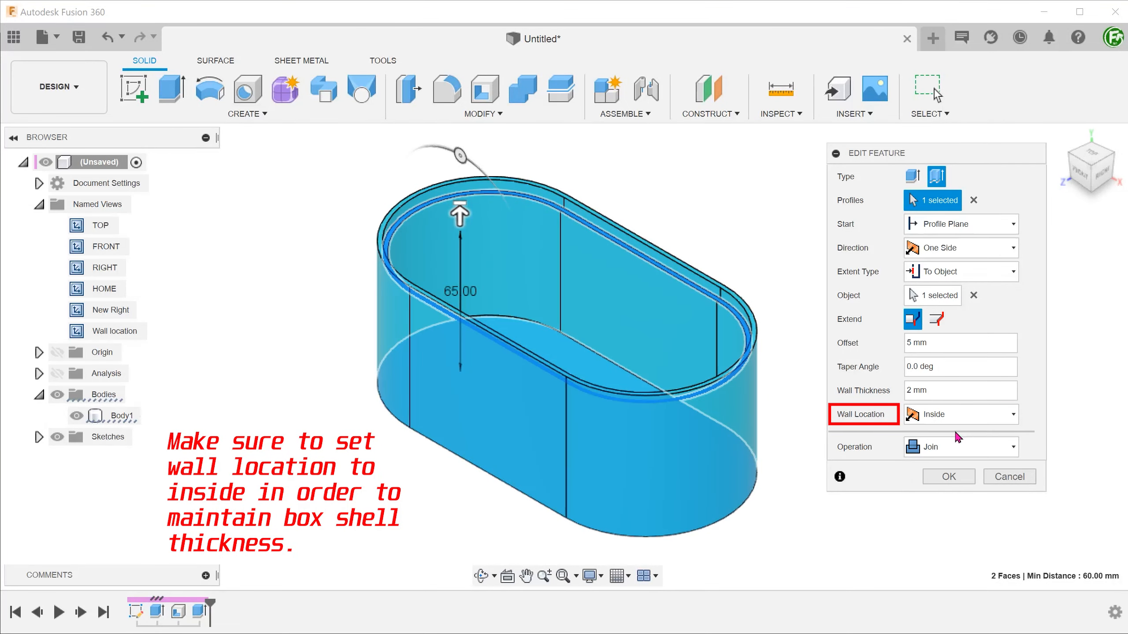
click(949, 475)
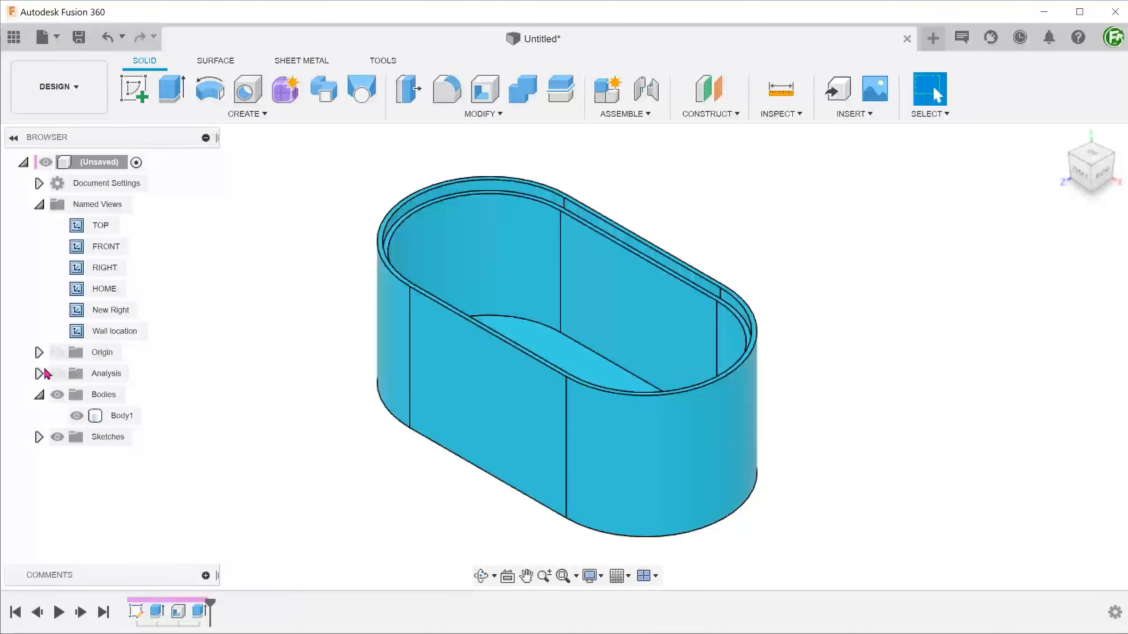
click(57, 373)
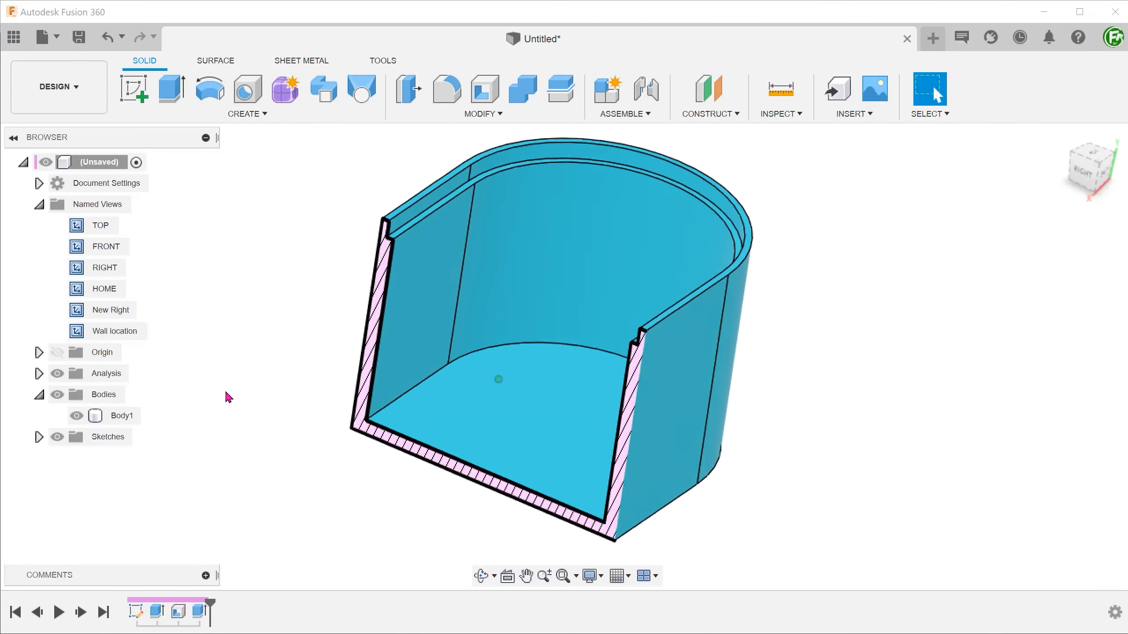
click(57, 374)
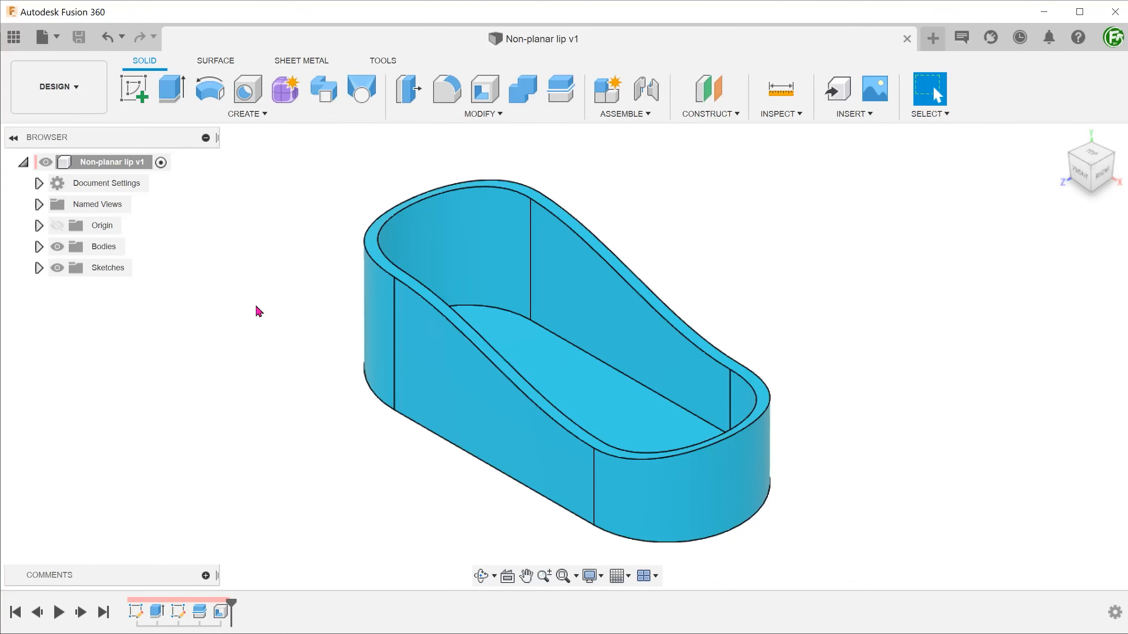
Step: In the Non-planar lip v1 design, set up a Thin Extrude of the box's bottom face with a 2 mm wall thickness located Inside
key(e)
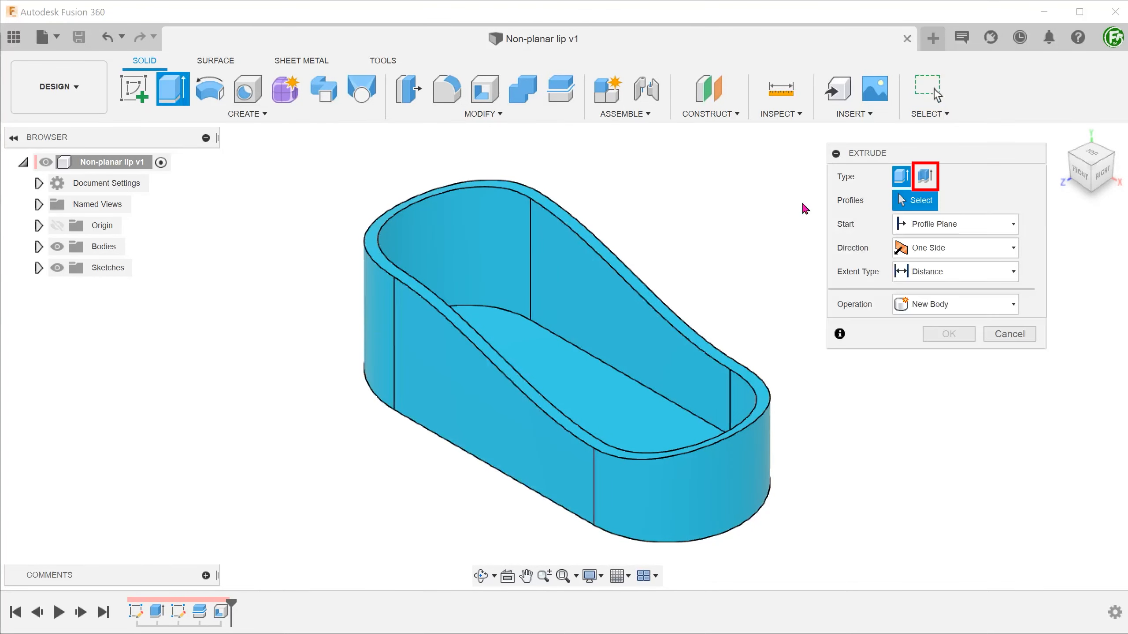
click(928, 178)
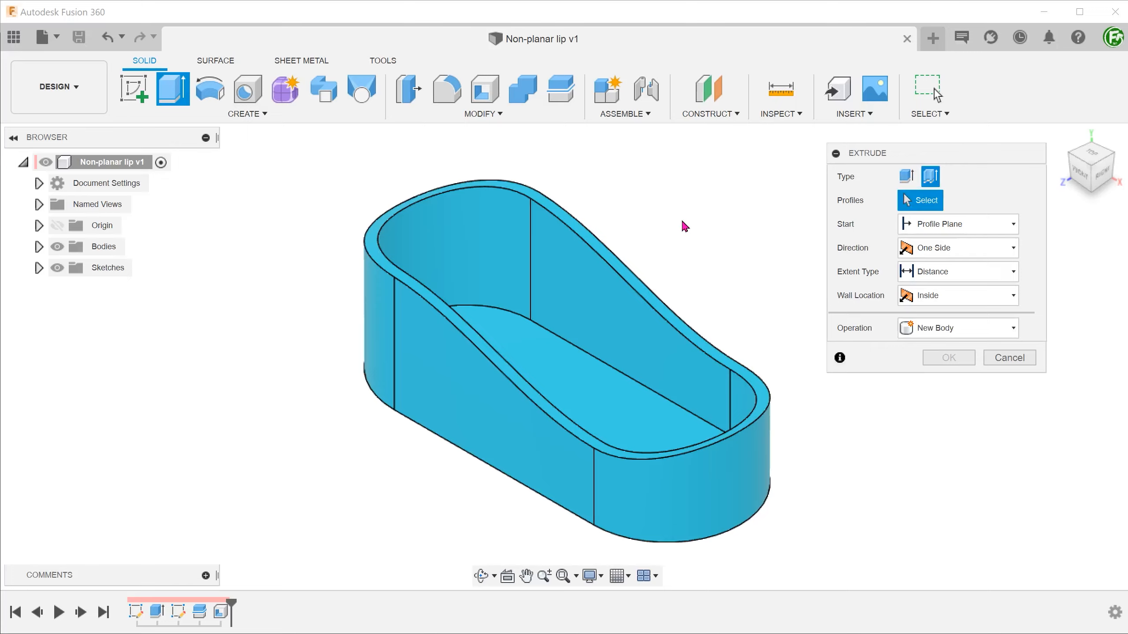
shift+middle_drag(191, 380, 444, 343)
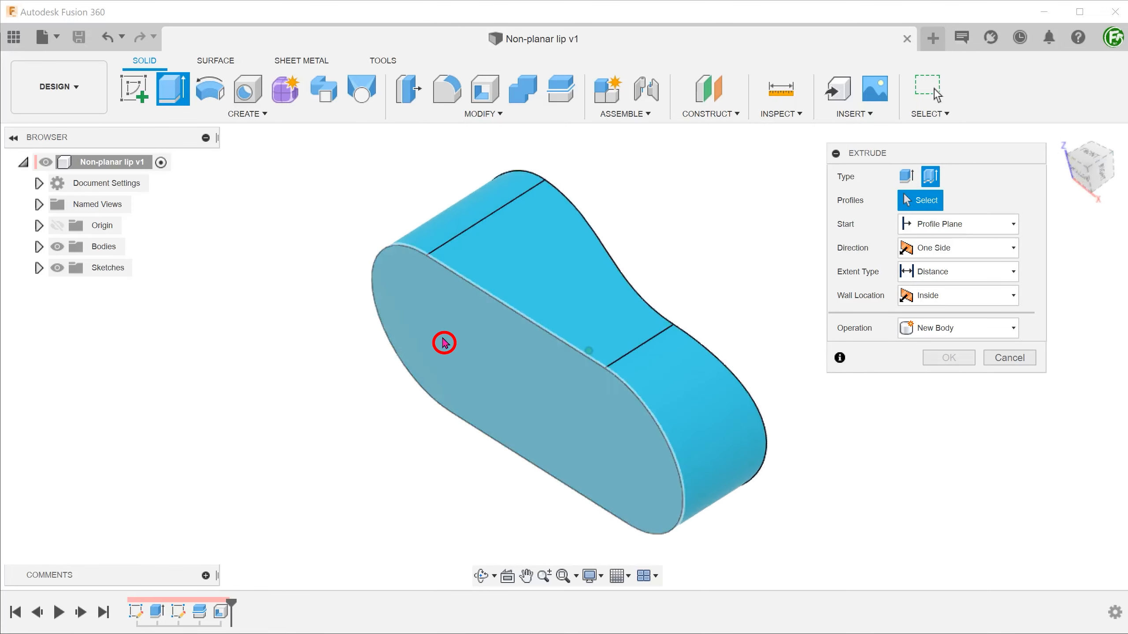
click(444, 342)
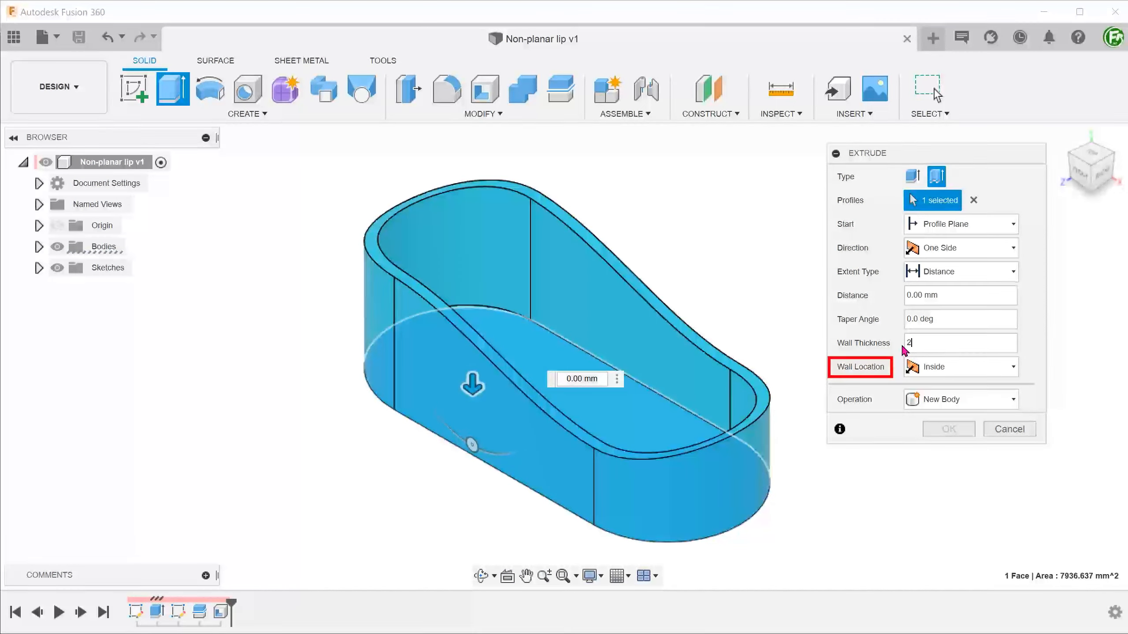
click(961, 369)
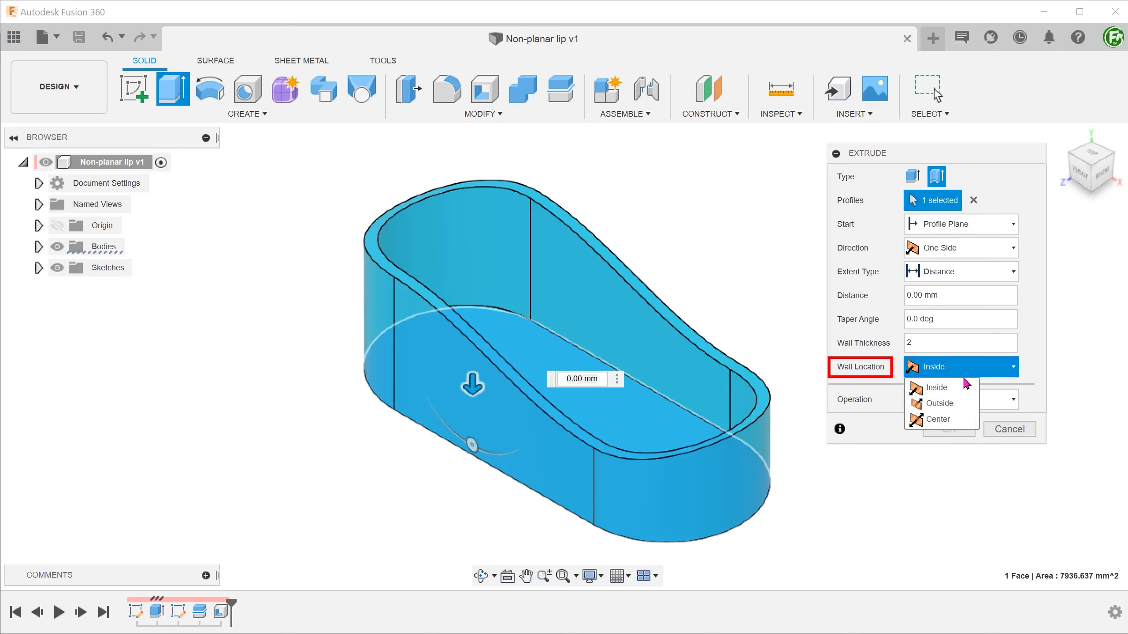
click(959, 373)
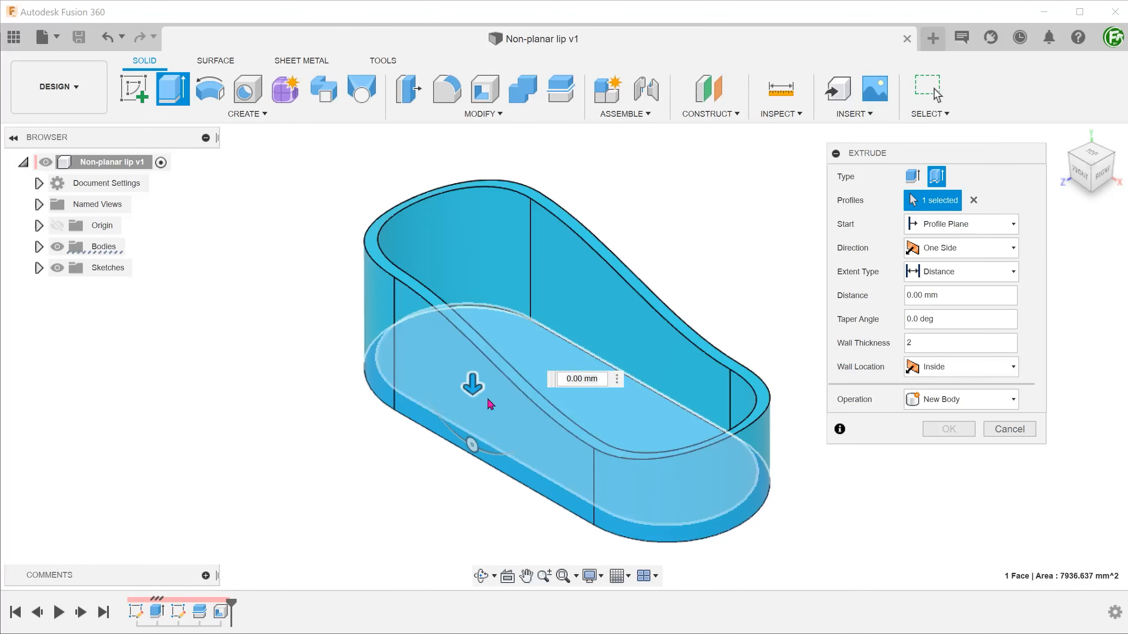
Step: Extend the thin extrusion 60 mm upward through the box and set its operation to Join
drag(471, 388, 469, 227)
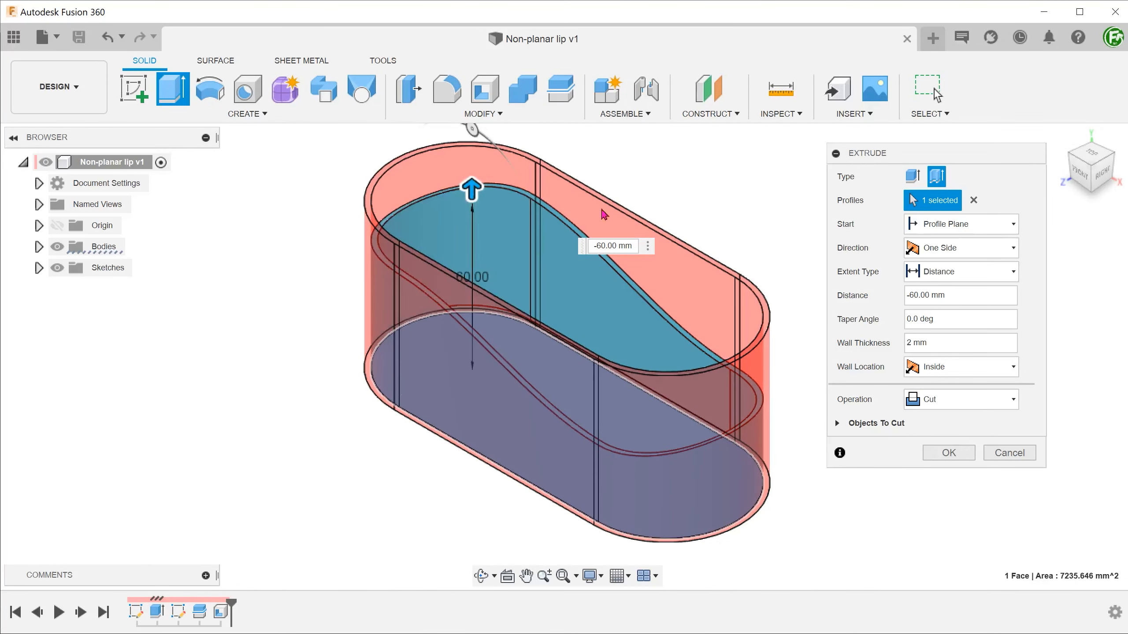
click(930, 406)
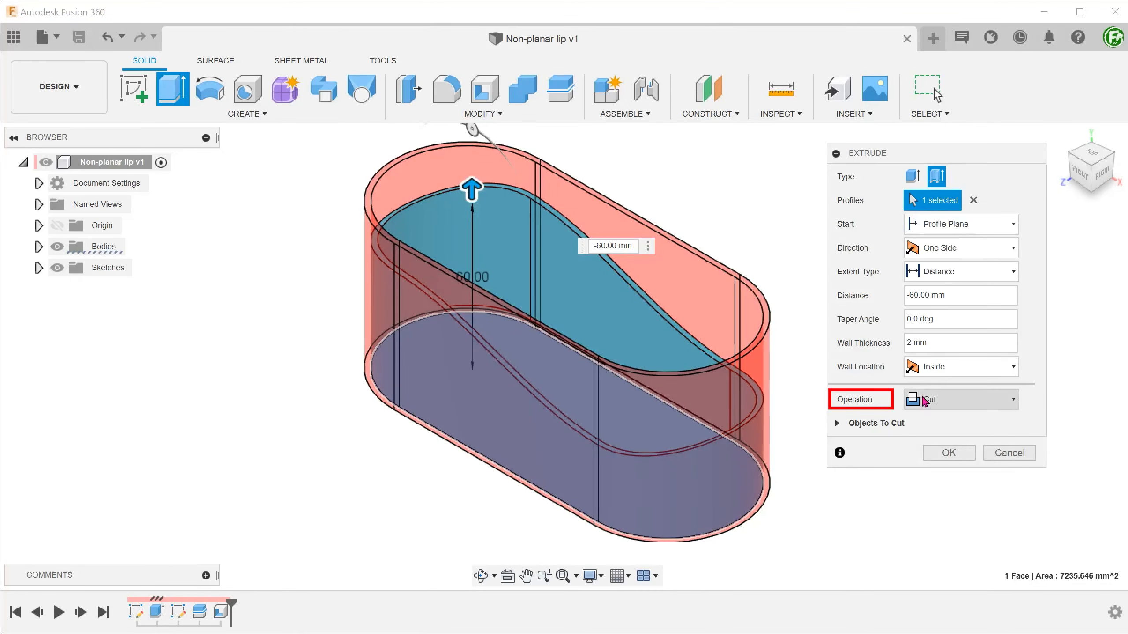
click(963, 421)
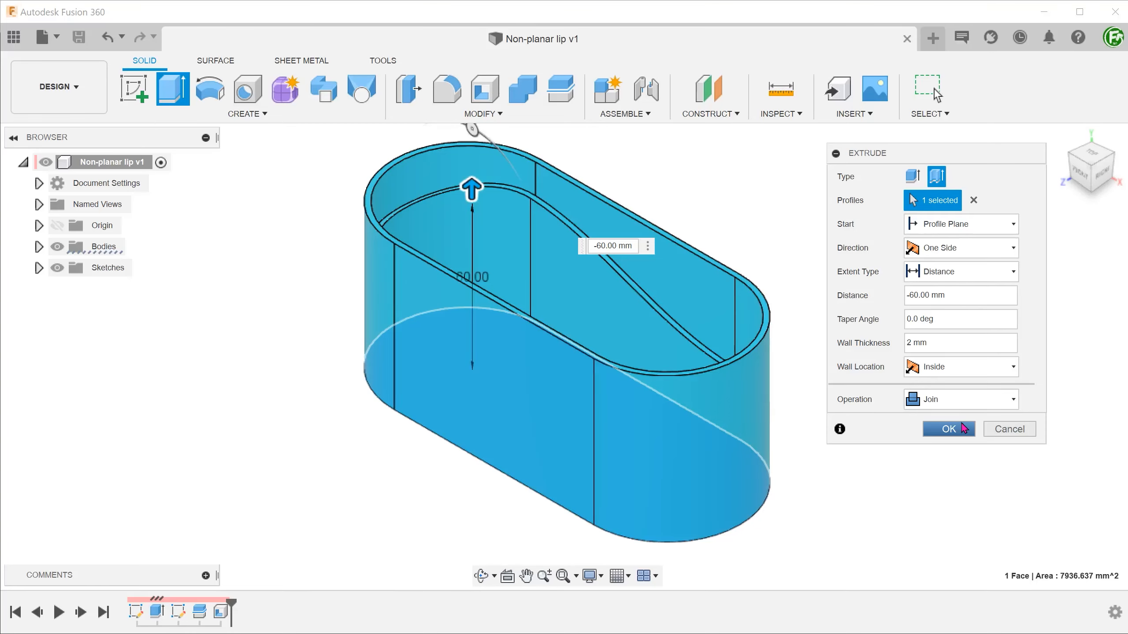
Step: Set the thin extrusion's extent to To Object and end it at the curved top rim face of the box
click(957, 274)
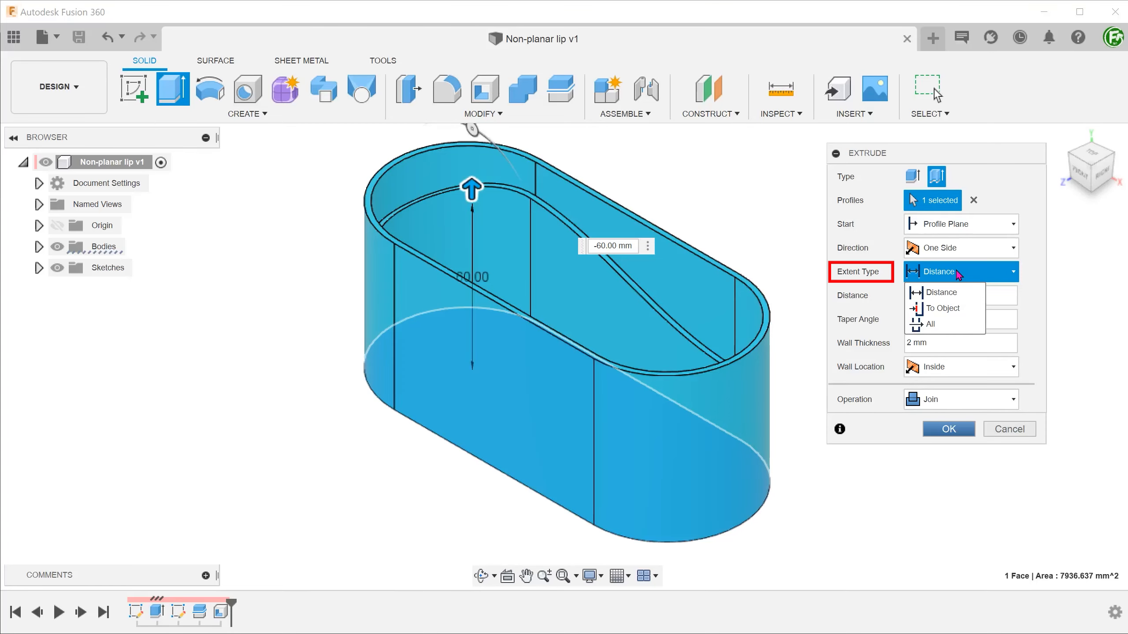
click(965, 311)
click(966, 311)
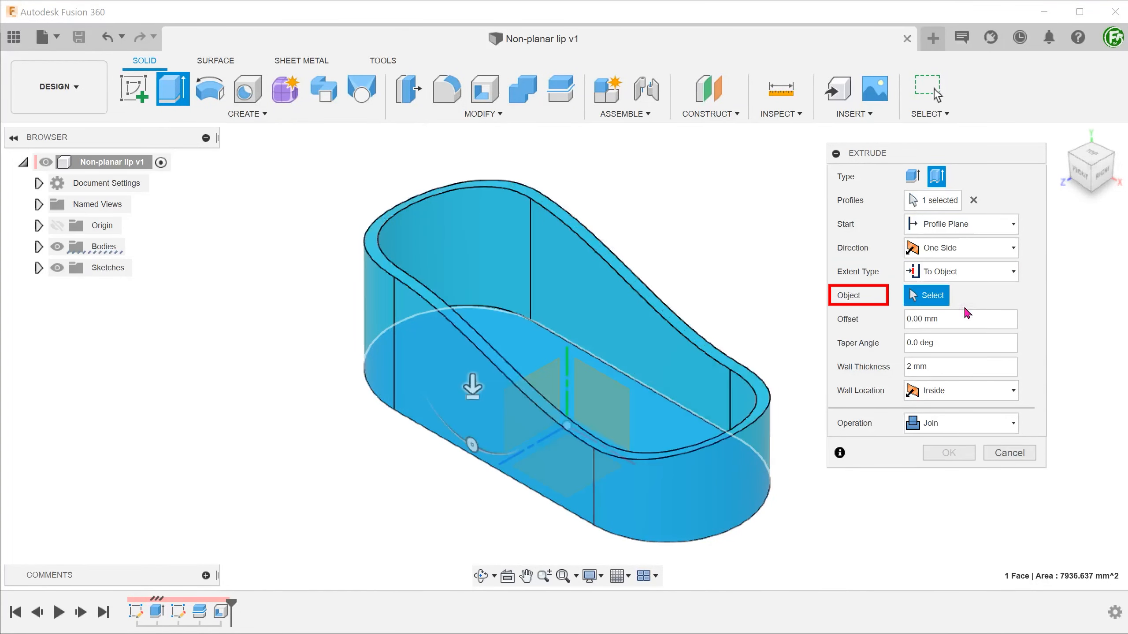
drag(0, 0, 0, 0)
shift+middle_drag(715, 374, 740, 377)
scroll(740, 378, up, 3)
scroll(743, 382, up, 3)
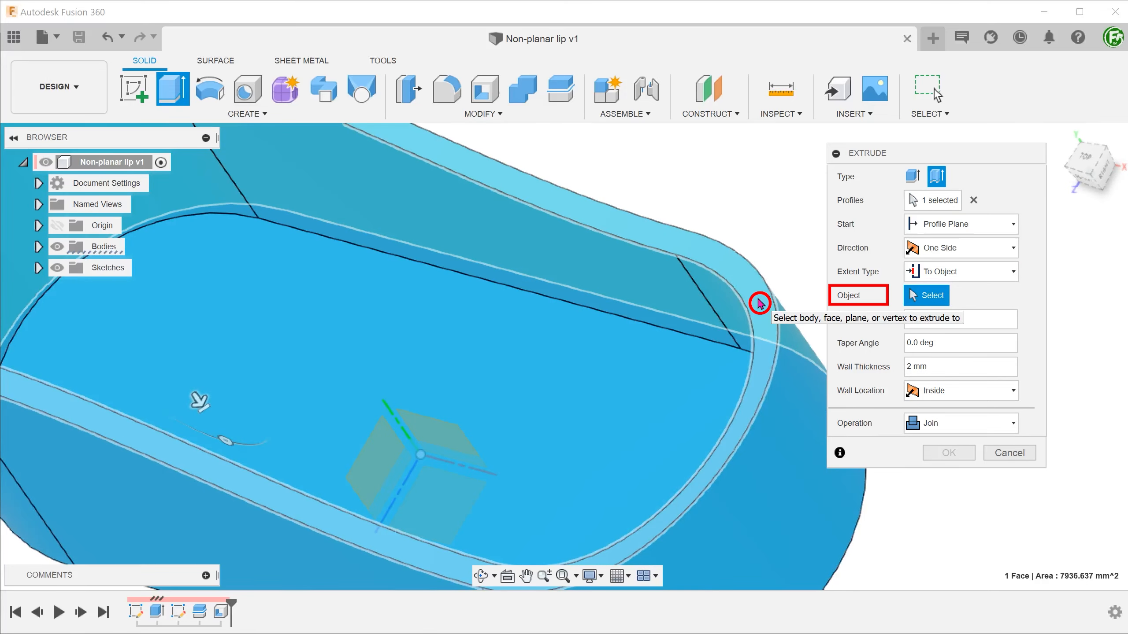
click(759, 304)
key(F6)
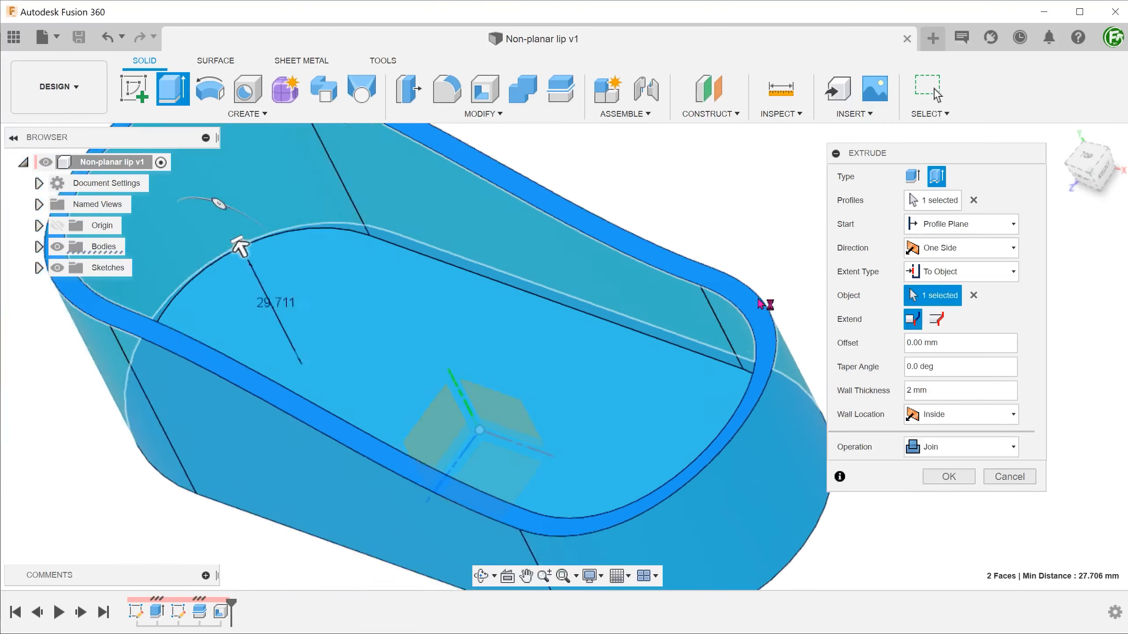
Step: Set the thin extrusion's offset from the curved rim to 5 mm and complete the lip
drag(947, 342, 910, 342)
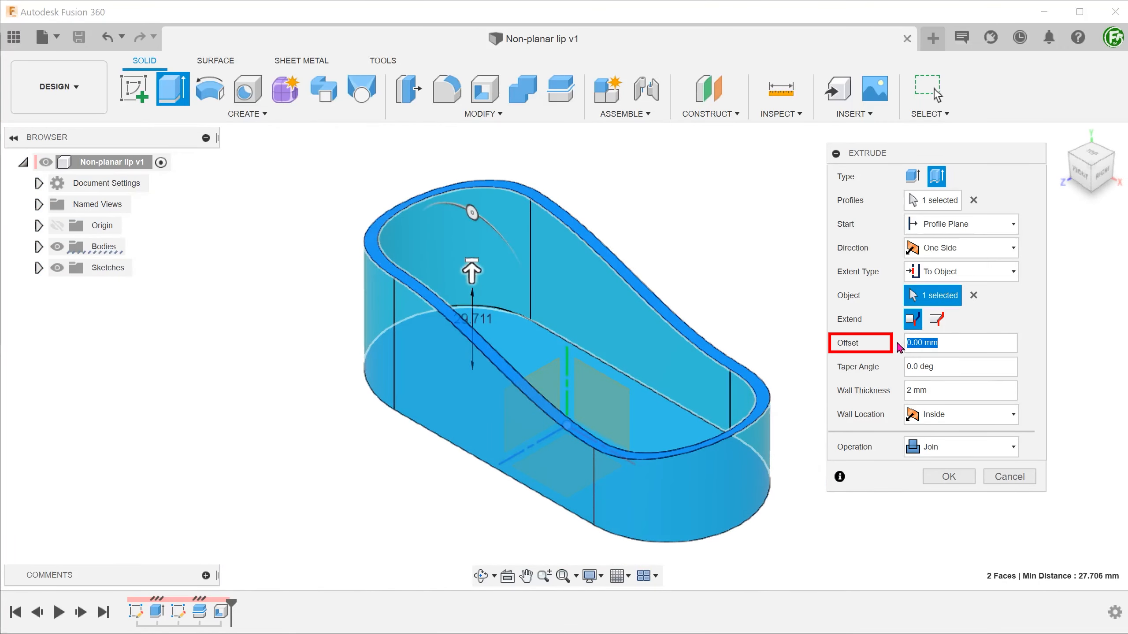
text(5)
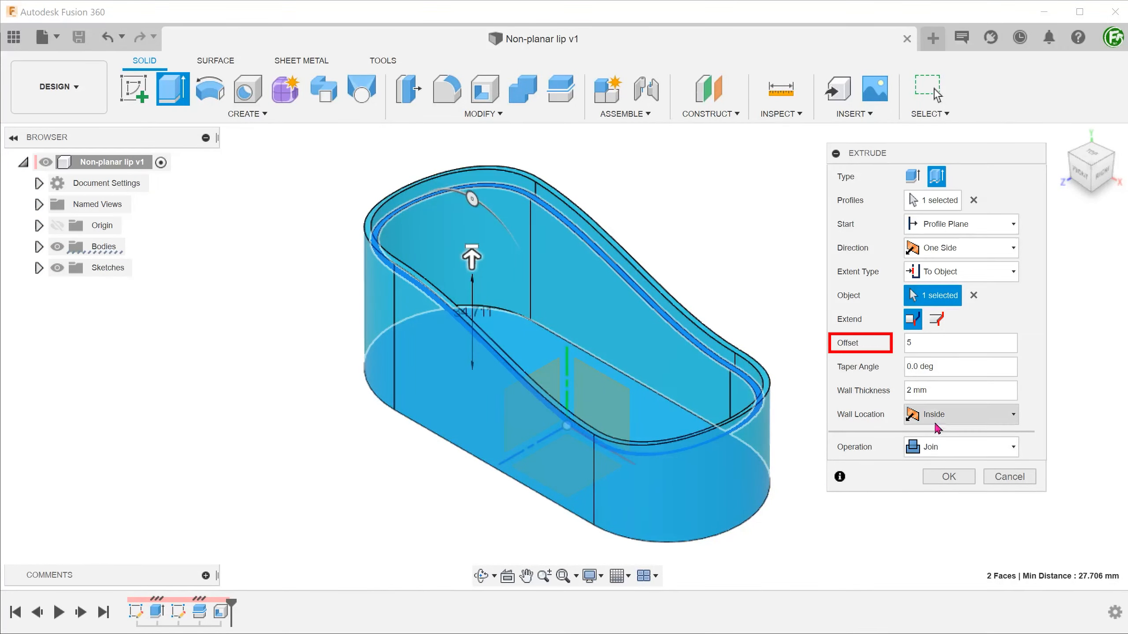
click(948, 476)
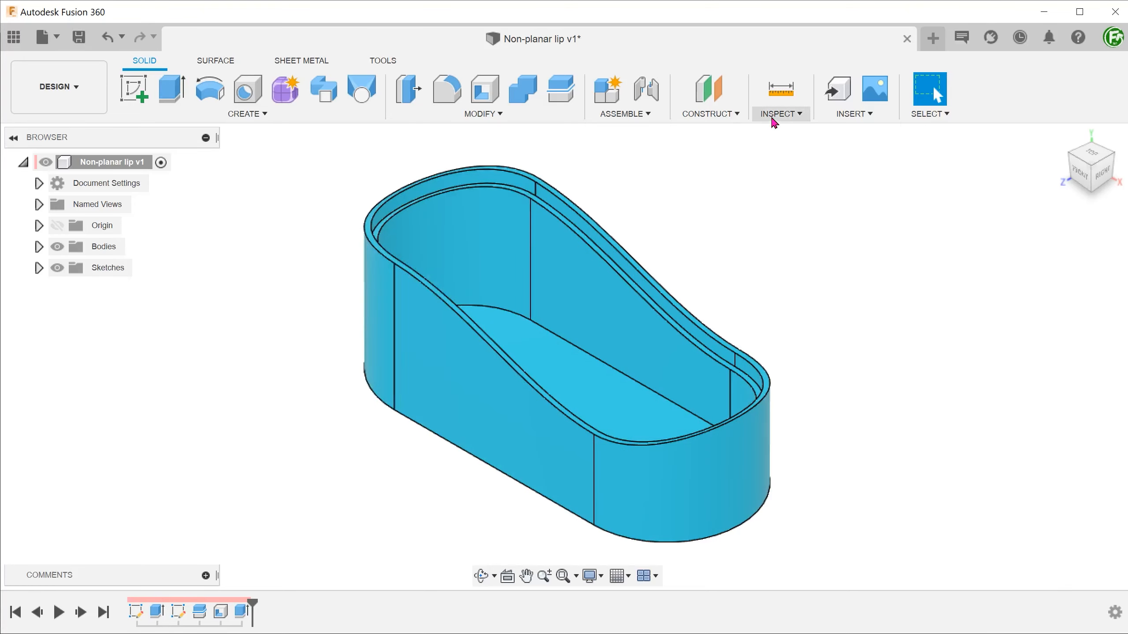
Step: Examine the lip's cross-section with a temporary section analysis on the YZ plane, shifting the cut along the box, without keeping the analysis
click(775, 117)
click(791, 271)
click(518, 402)
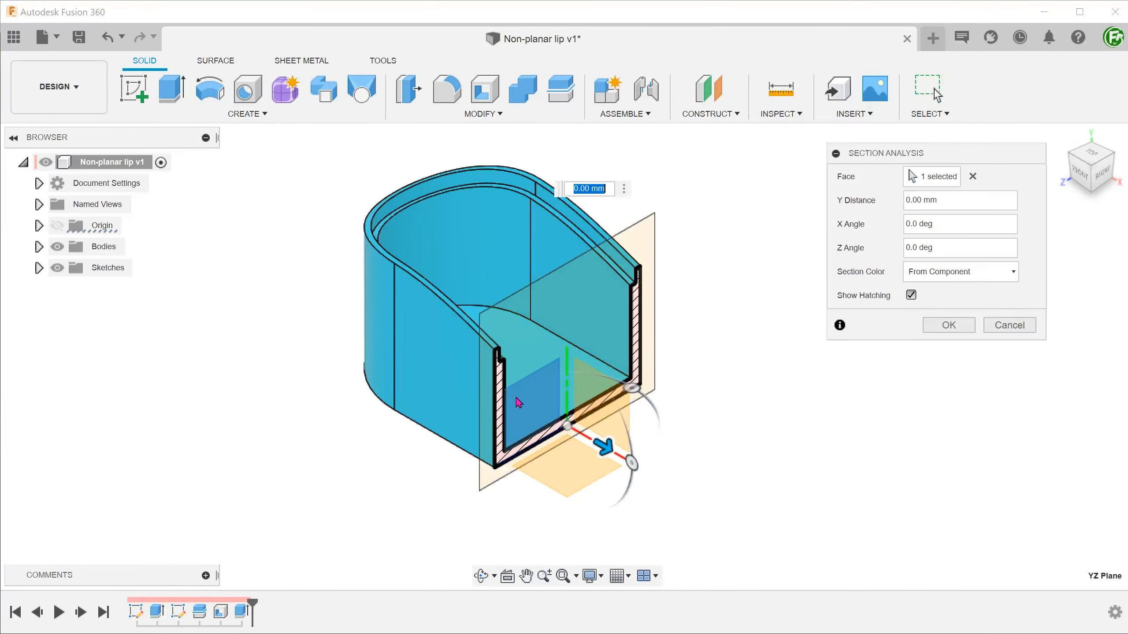
drag(605, 447, 626, 458)
shift+middle_drag(666, 466, 355, 516)
click(1009, 325)
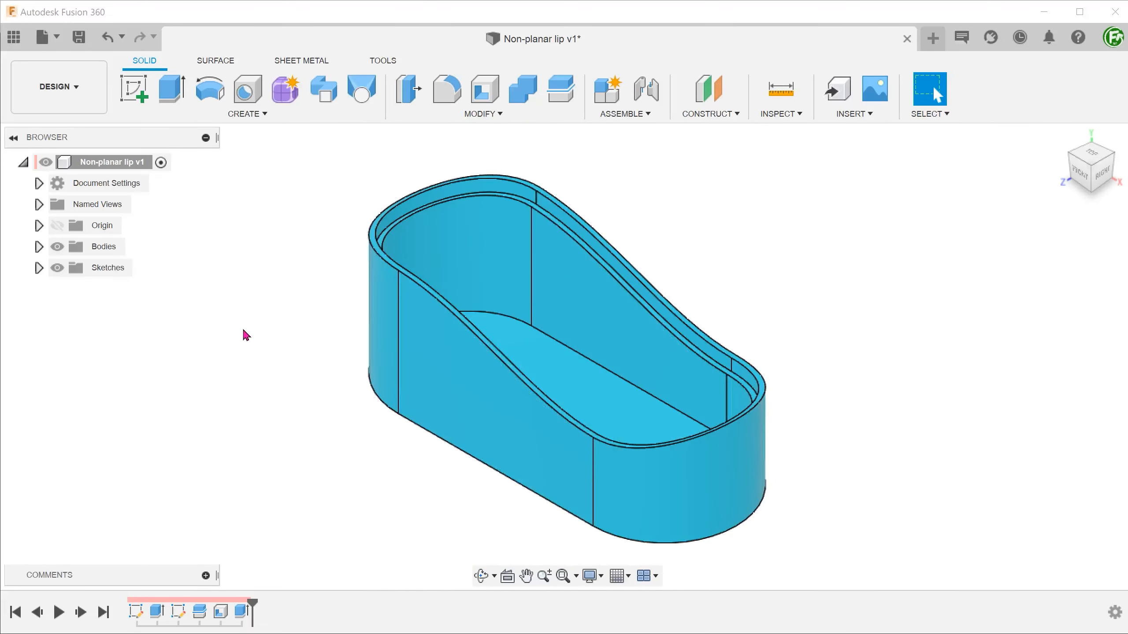
Step: Temporarily show Body1 on top of the box and highlight the curve sketch that splits the two bodies, leaving Body1 hidden
click(39, 248)
click(76, 268)
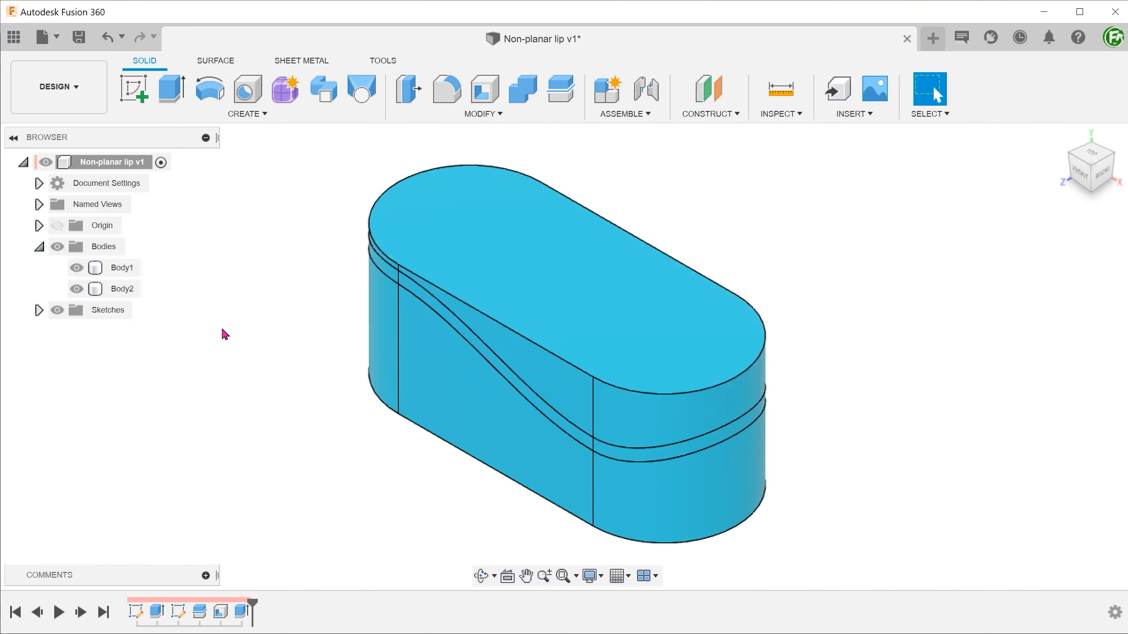
click(178, 612)
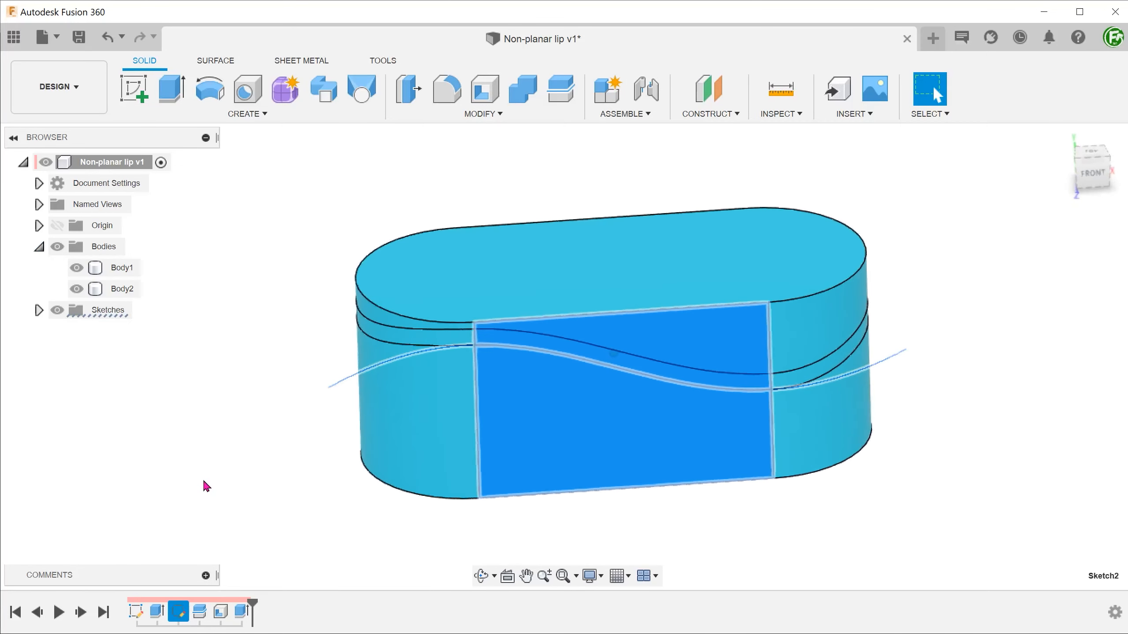
click(76, 268)
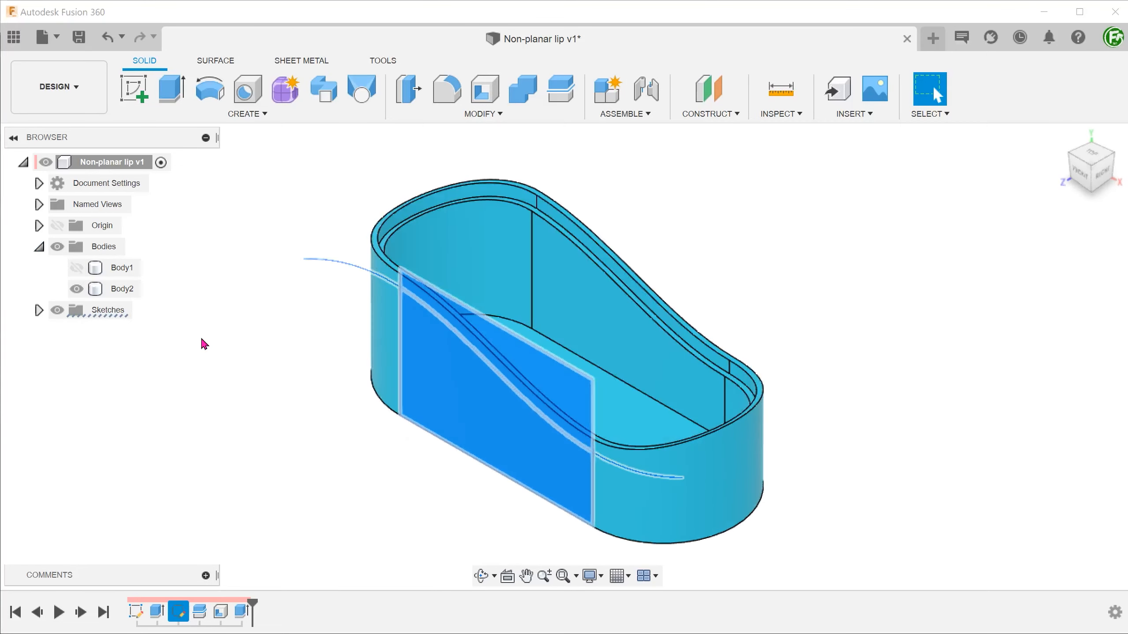
Step: Edit the splitting curve sketch, lowering its endpoints to about X -85.3, Y 16.8 mm and X 81.3, Y 24.0 mm, and finish the sketch
right_click(188, 608)
click(222, 447)
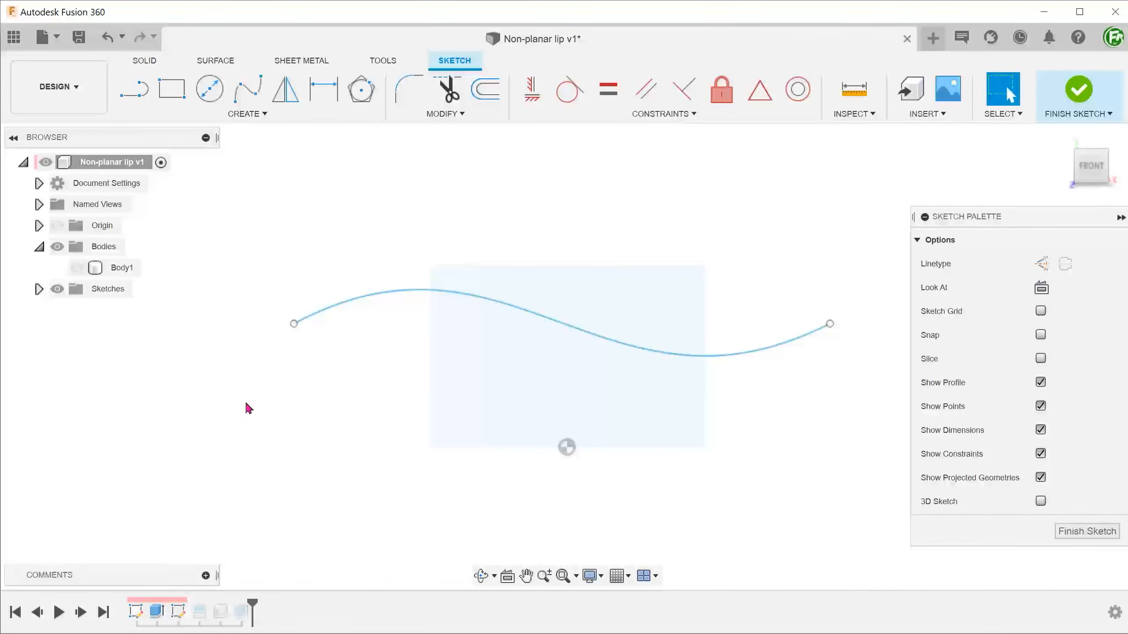
drag(293, 326, 287, 391)
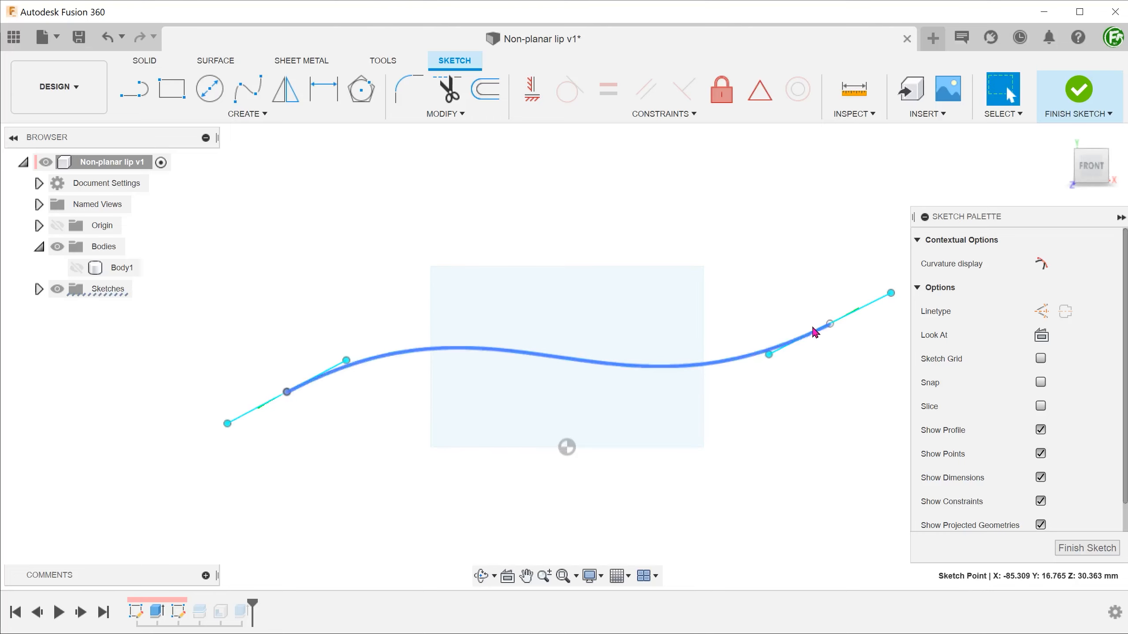
drag(830, 325, 835, 370)
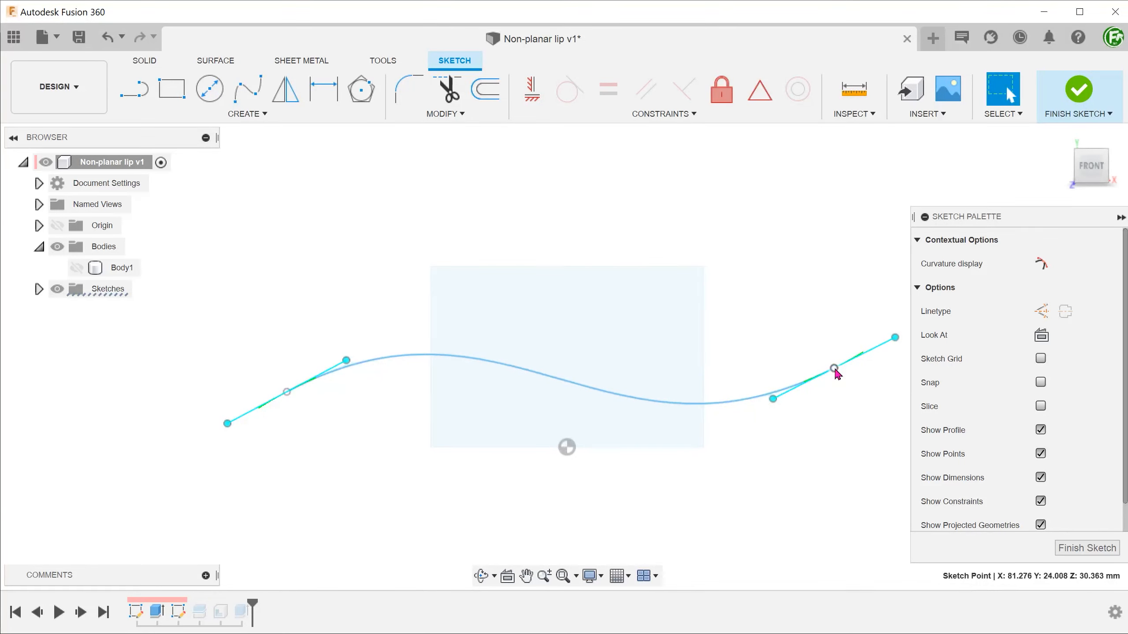
click(1078, 93)
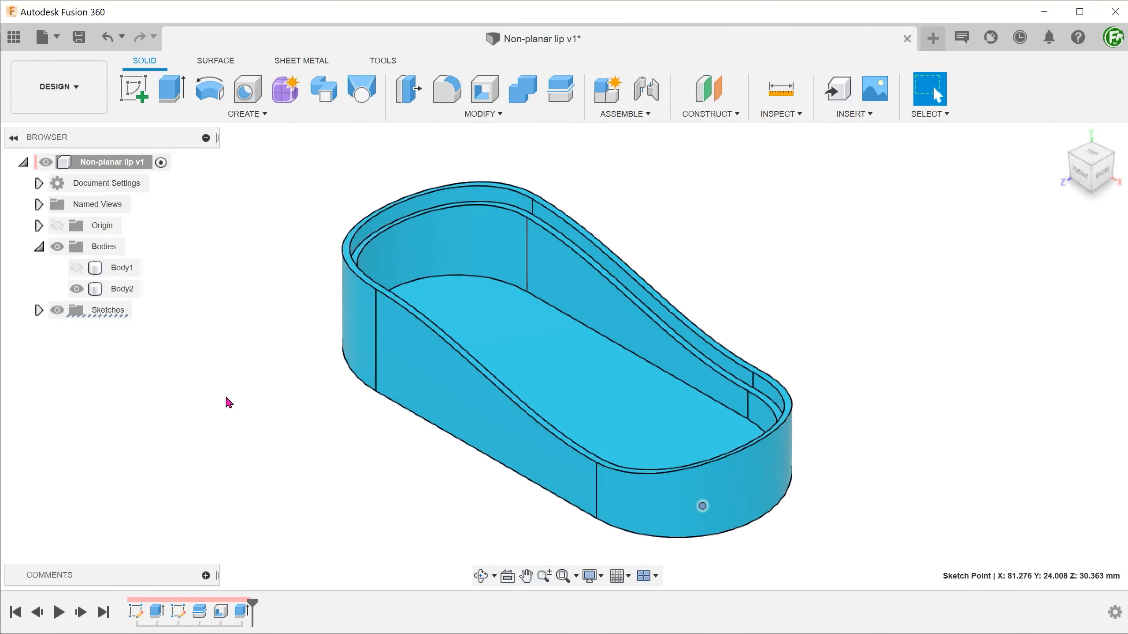
Step: Reopen the lip's thin extrusion for editing and replace its profile with the box's inner floor face
right_click(246, 612)
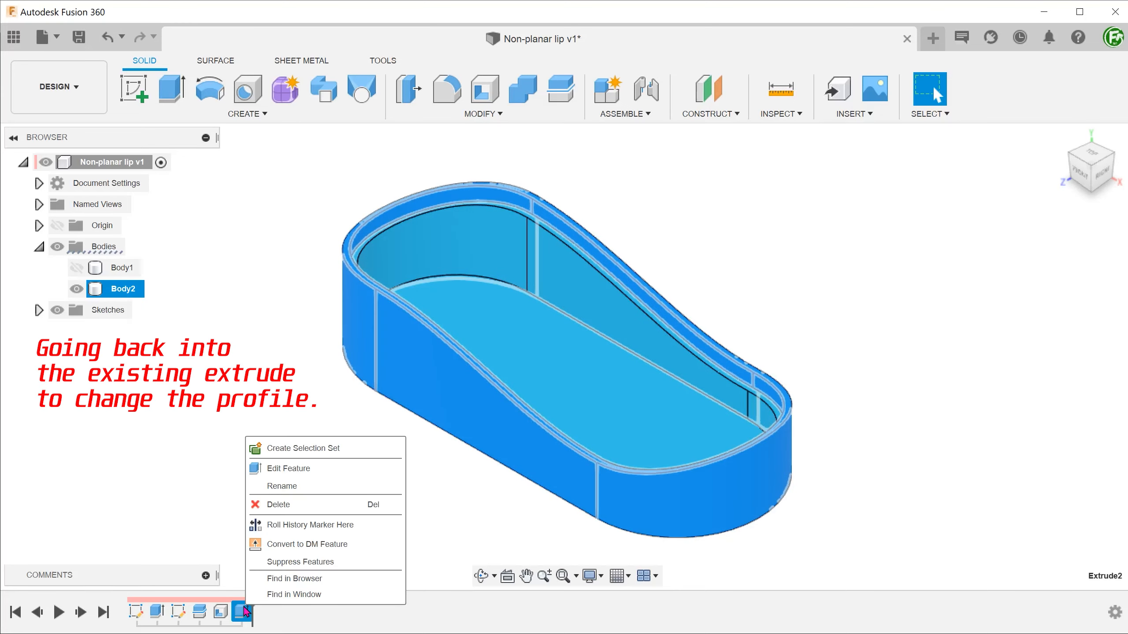
click(317, 469)
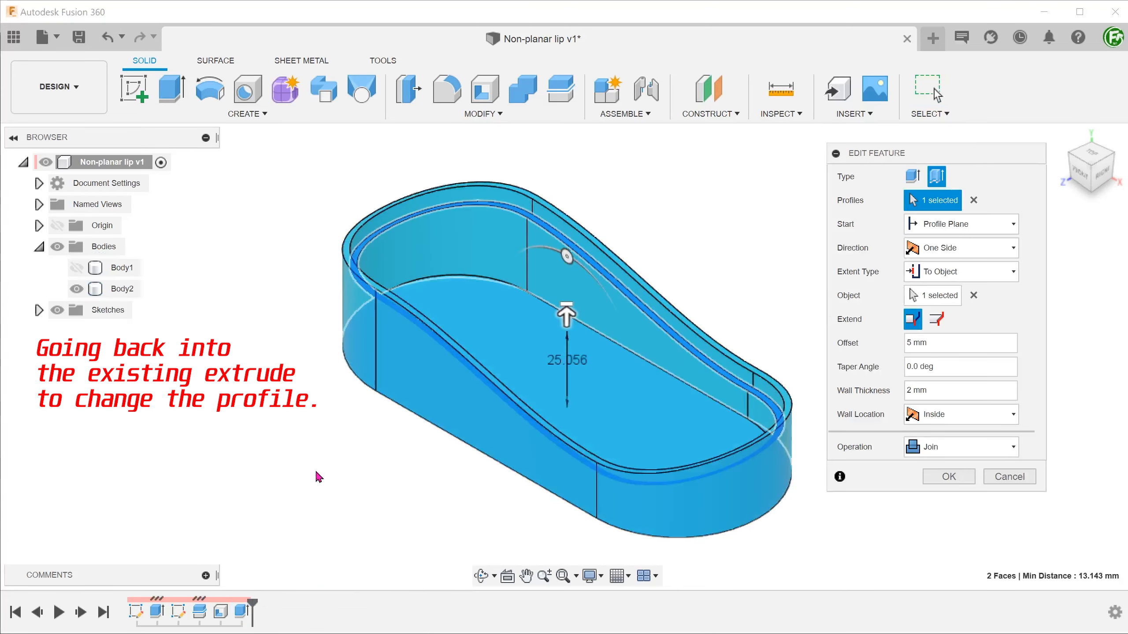
click(971, 202)
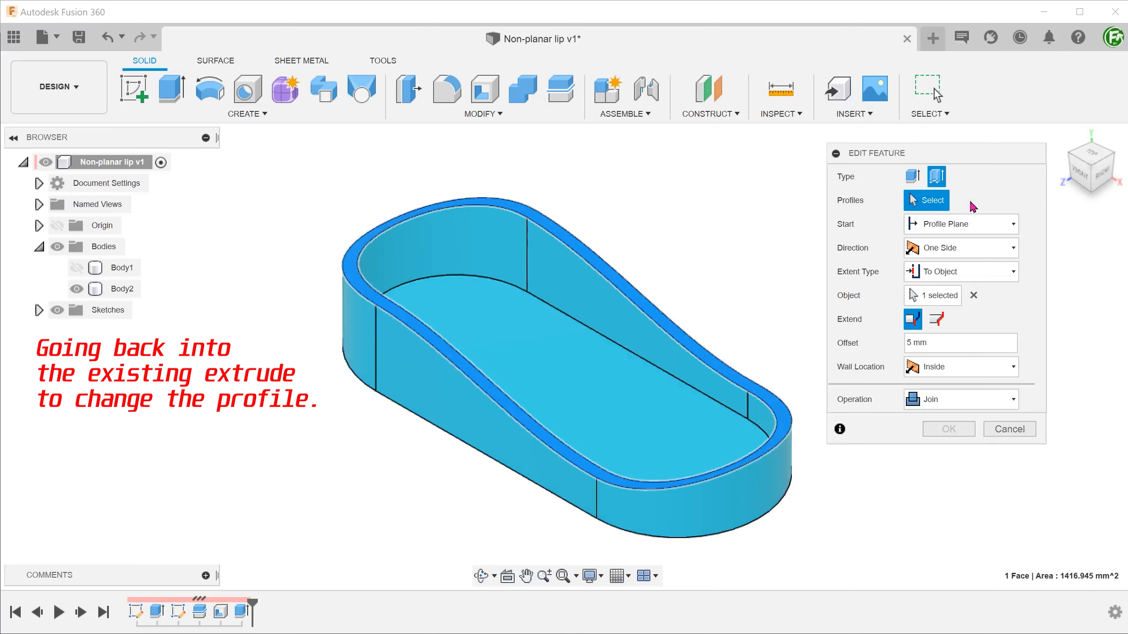
click(589, 369)
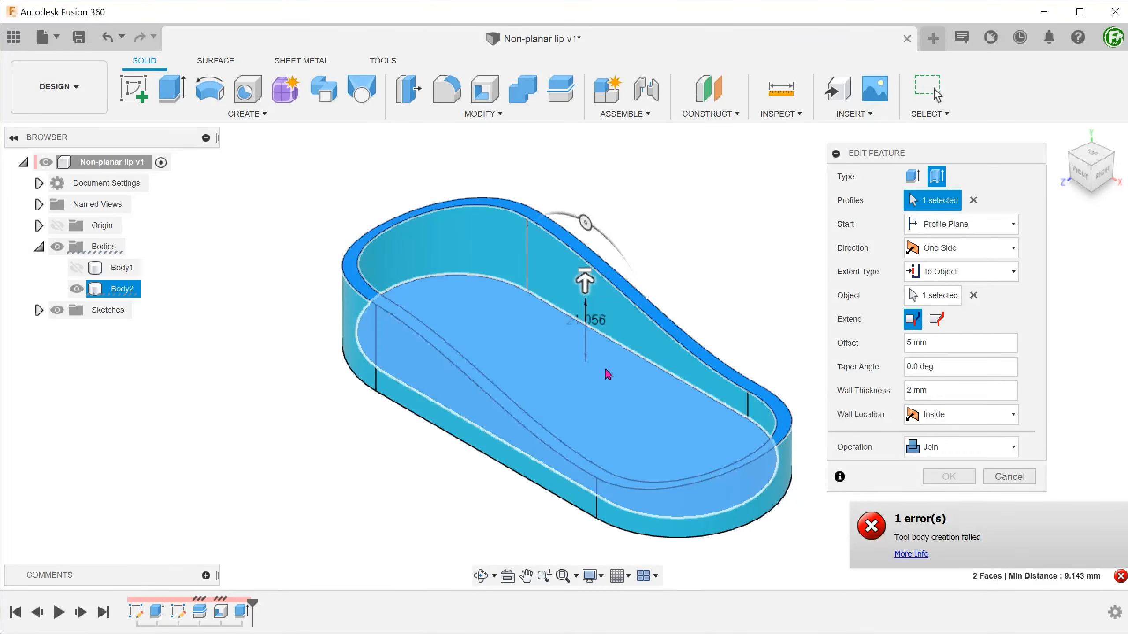
Step: Set the thin extrusion's wall location to Outside and complete the feature edit
click(960, 418)
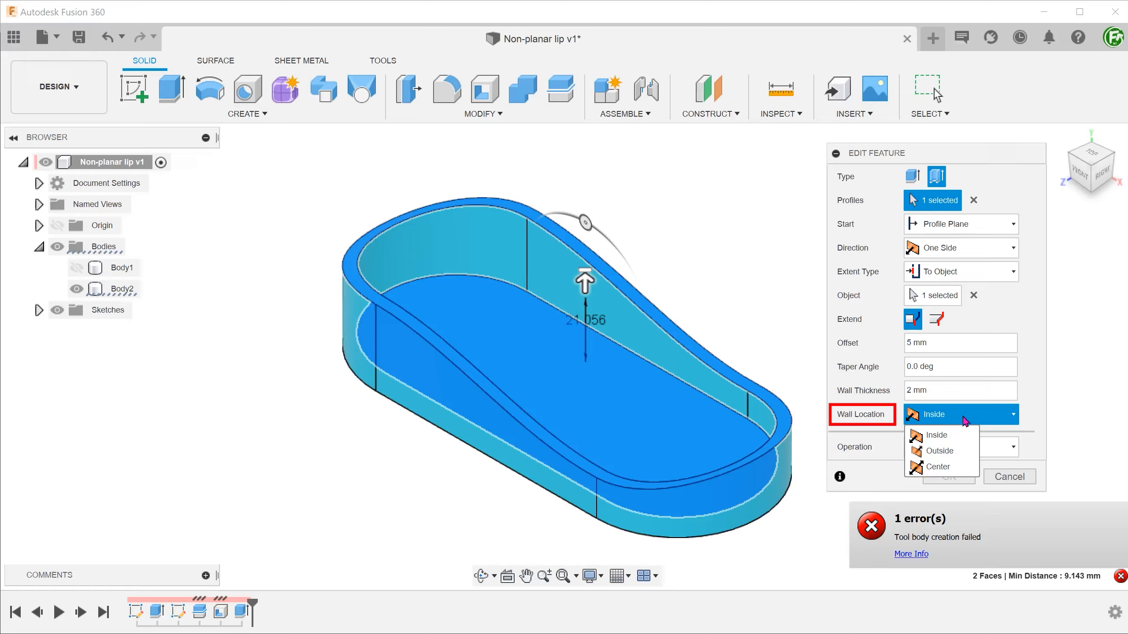
click(962, 452)
shift+middle_drag(269, 422, 443, 468)
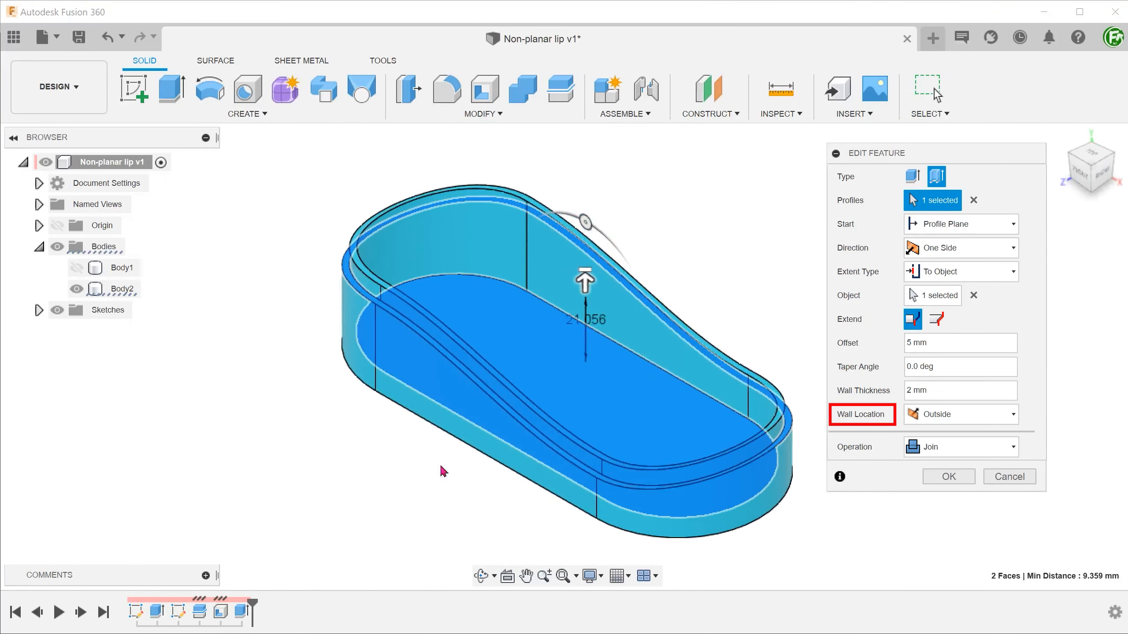
click(937, 478)
Step: Inspect the raised inner lip with a temporary section analysis on the YZ plane, discard it, and return to the full box view
click(782, 115)
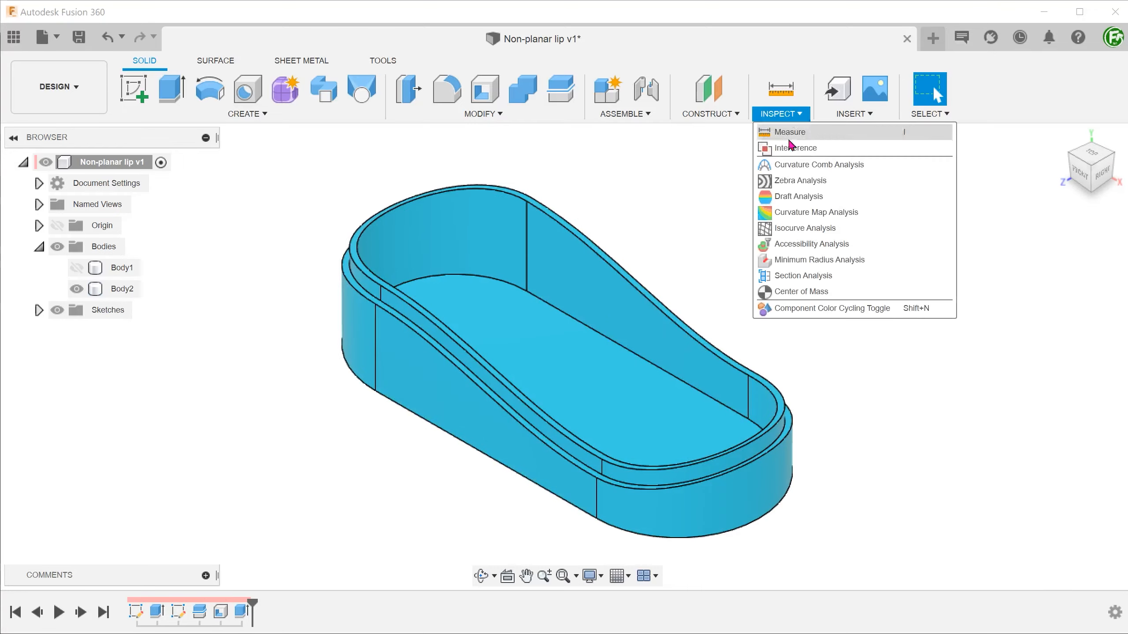
click(797, 275)
click(529, 385)
shift+middle_drag(273, 412, 184, 428)
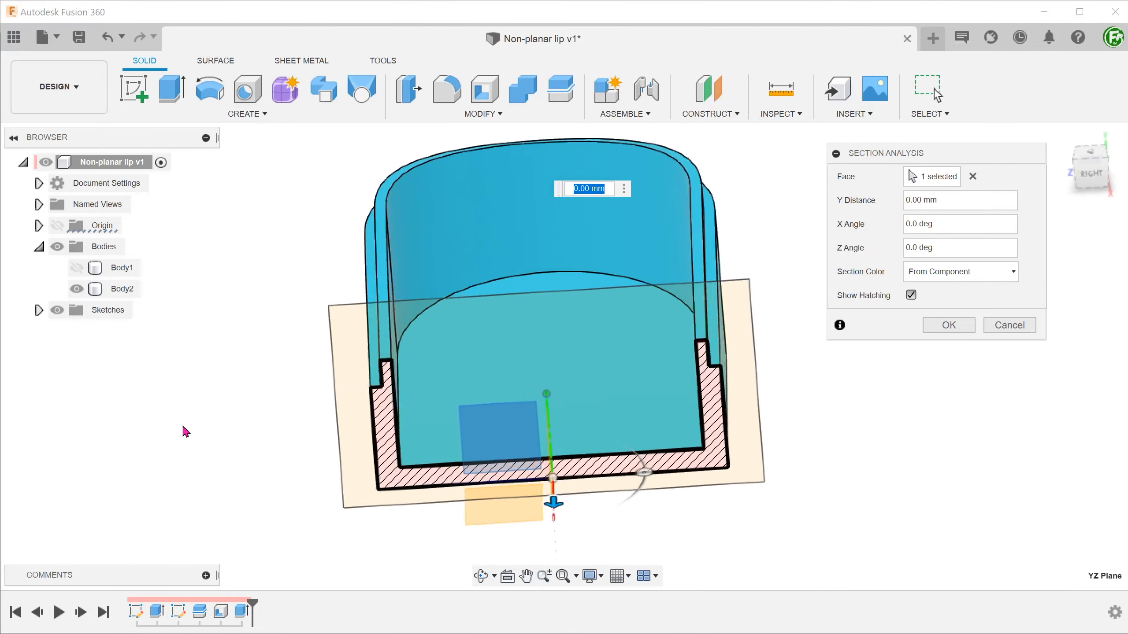
drag(590, 437, 501, 353)
key(Escape)
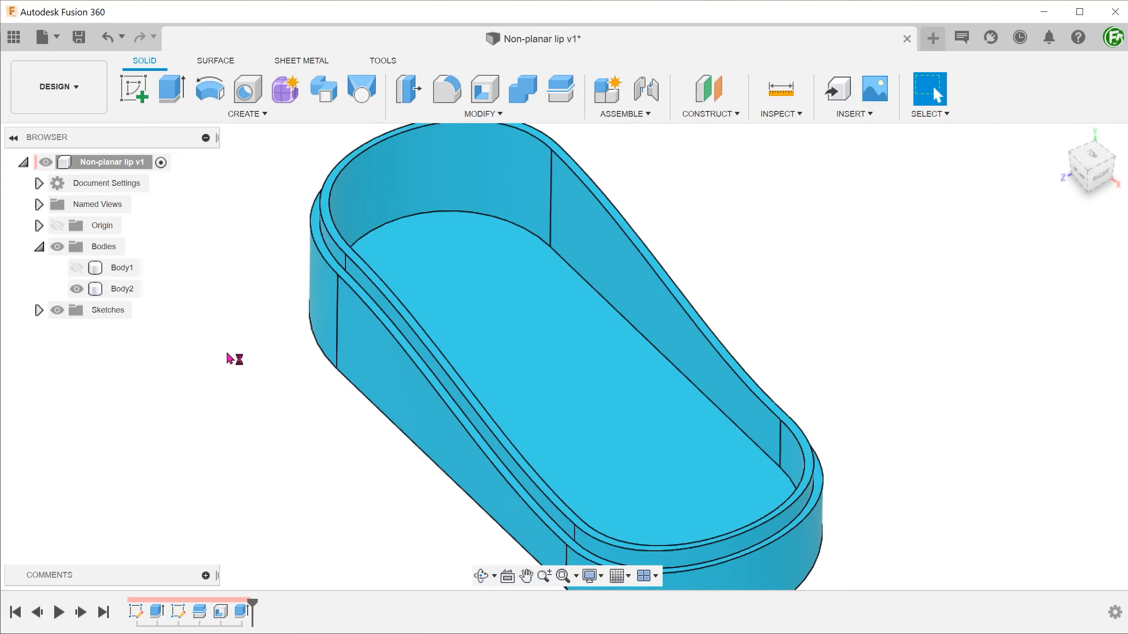
key(F6)
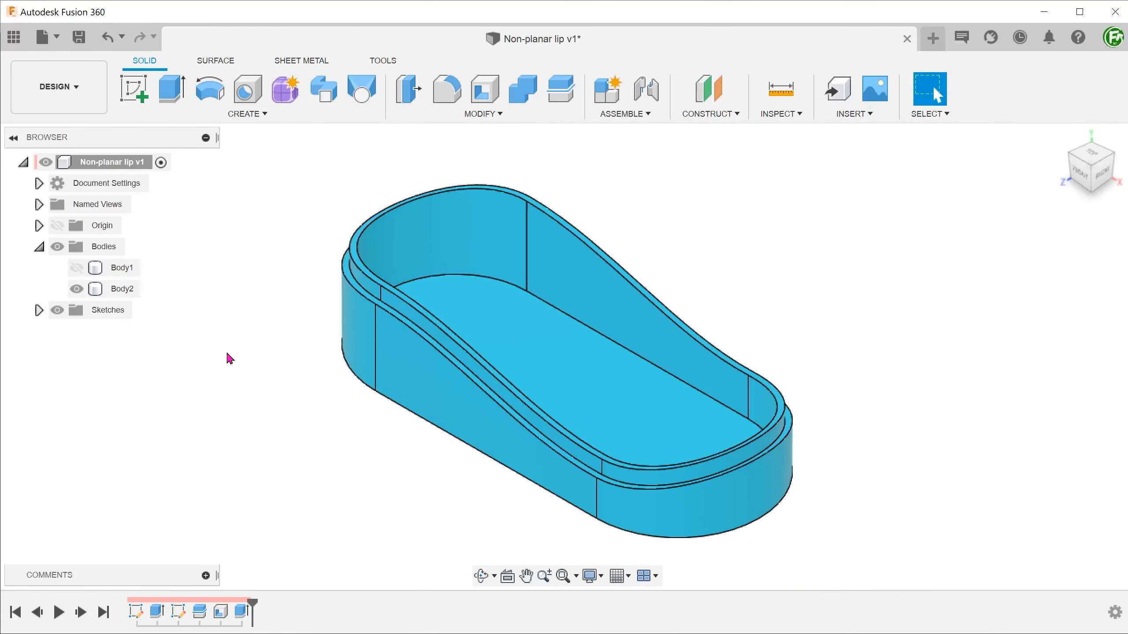